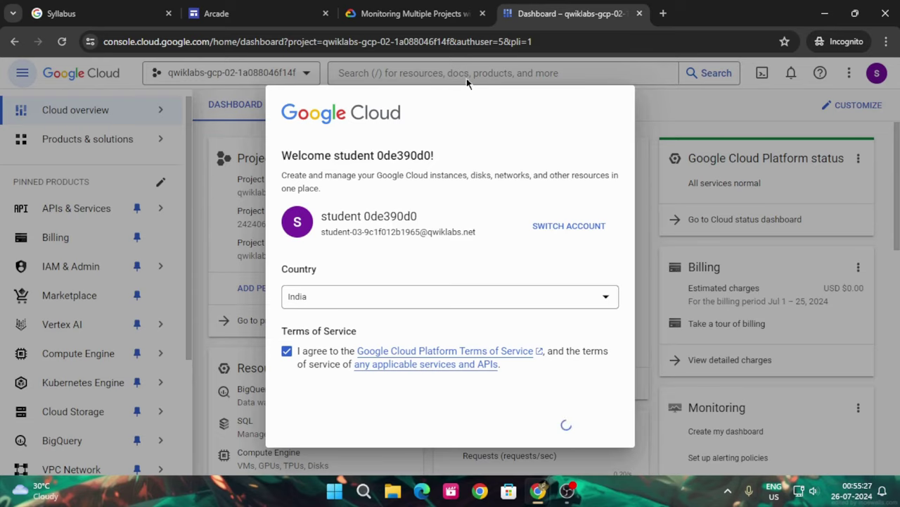
# Step: Return to the lab instructions, find Task 1 on creating Project 2's virtual machine, and copy Project ID 2
pyautogui.click(416, 14)
pyautogui.scroll(-10, 469, 350)
pyautogui.scroll(-20, 470, 349)
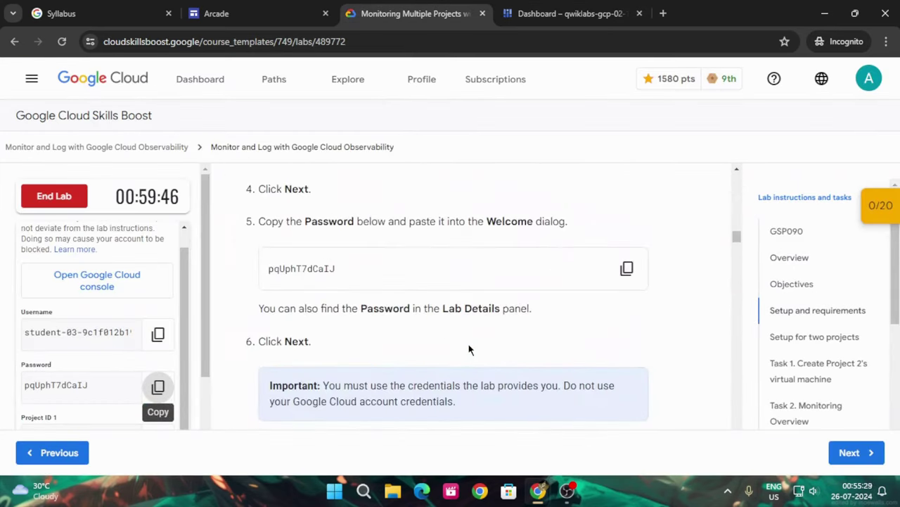
pyautogui.scroll(-4, 454, 354)
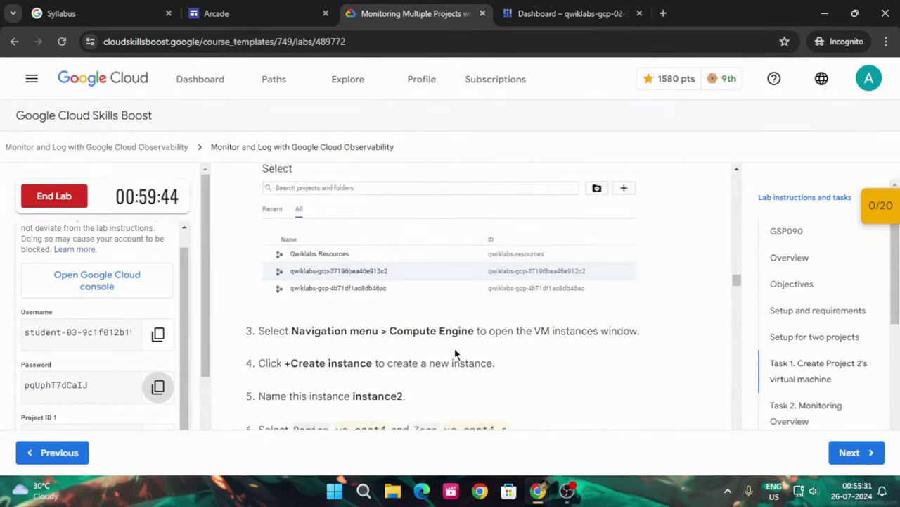
pyautogui.scroll(3, 544, 341)
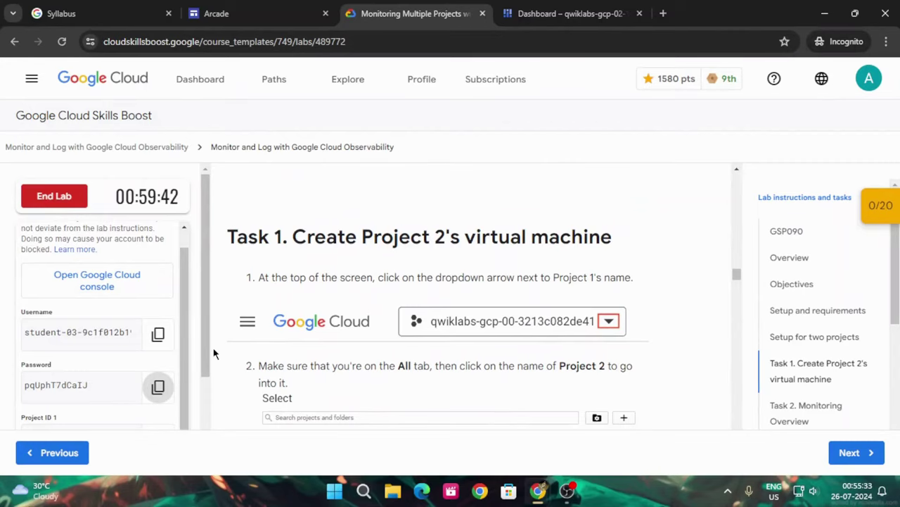
pyautogui.moveTo(205, 348); pyautogui.dragTo(204, 410)
pyautogui.click(158, 406)
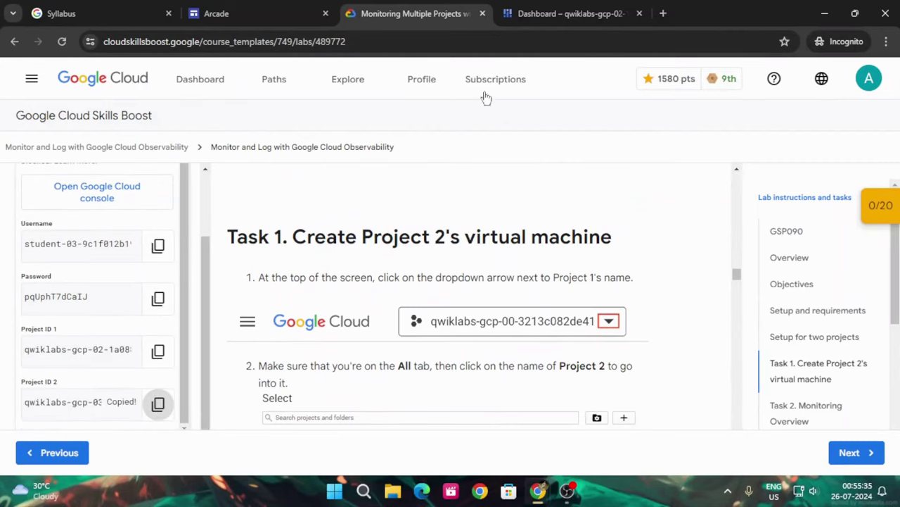
# Step: In the Google Cloud console, search all projects for the copied ID and switch to project qwiklabs-gcp-03-957c70a341a8
pyautogui.click(547, 9)
pyautogui.click(284, 83)
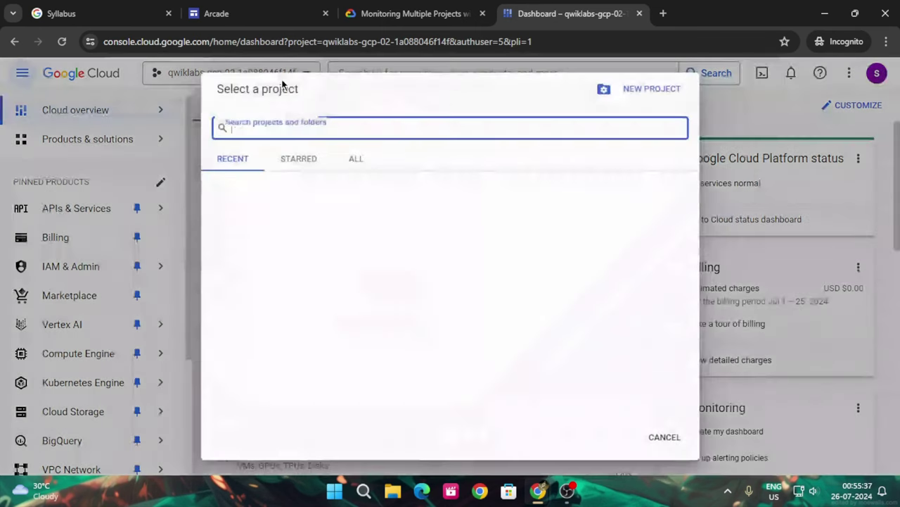
pyautogui.click(356, 159)
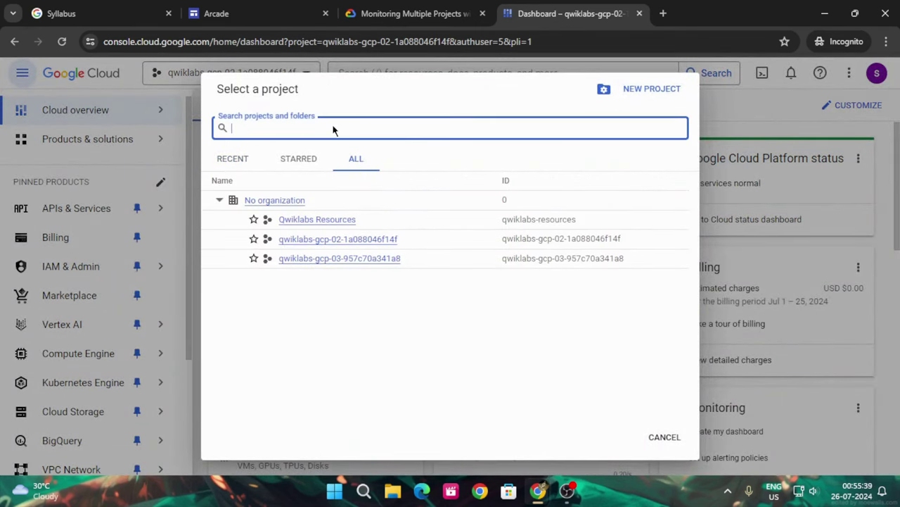
pyautogui.hotkey('ctrl', 'v')
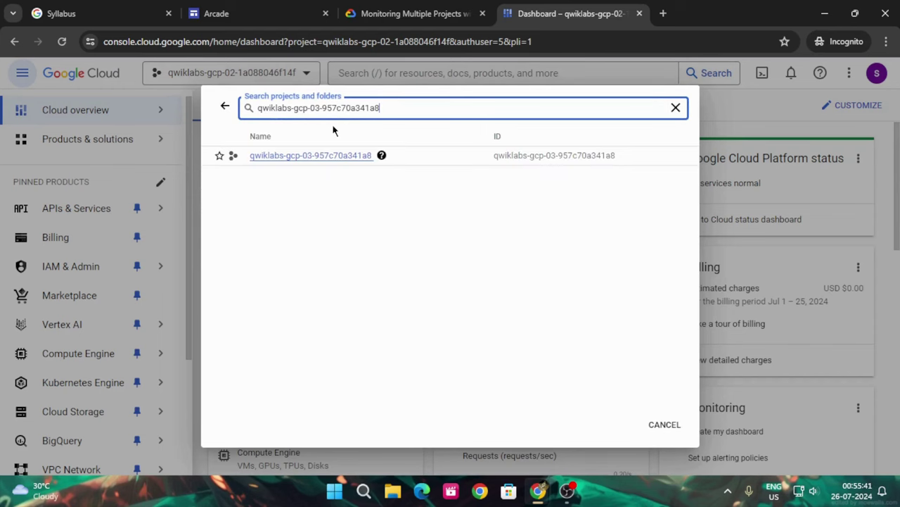
pyautogui.click(338, 161)
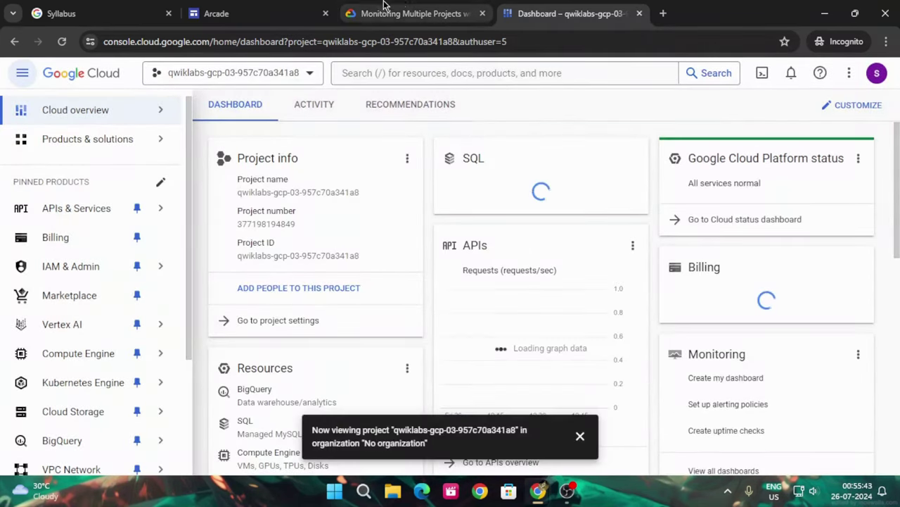
# Step: Copy the instance name instance2 from the Task 1 lab instructions and check the required region and zone
pyautogui.click(403, 10)
pyautogui.scroll(-5, 405, 310)
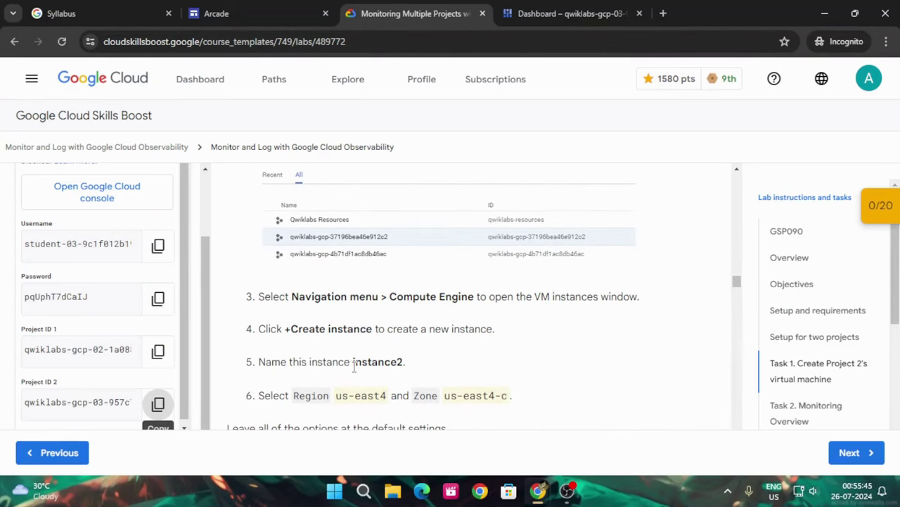
pyautogui.moveTo(353, 365); pyautogui.dragTo(400, 364)
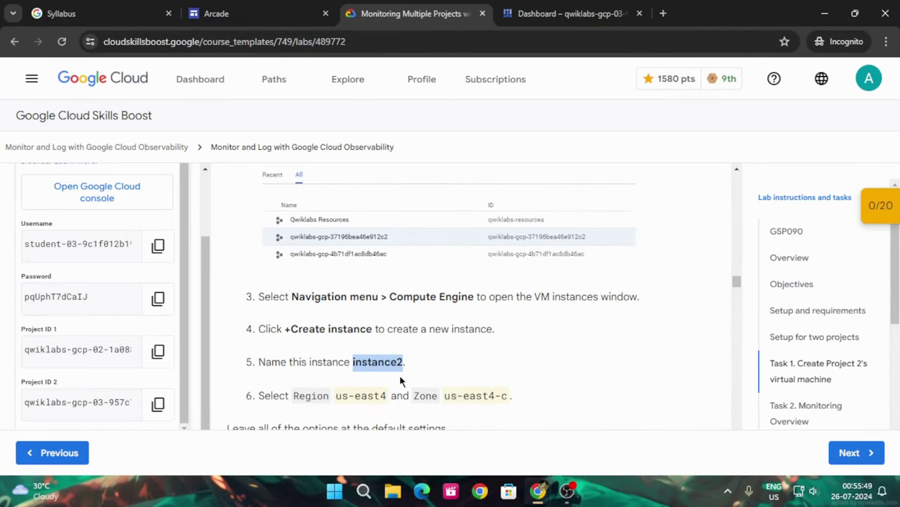
pyautogui.scroll(-3, 442, 360)
# Step: In the console, open Compute Engine's VM instances and start creating a new instance, dismissing the tutorial panel
pyautogui.click(556, 14)
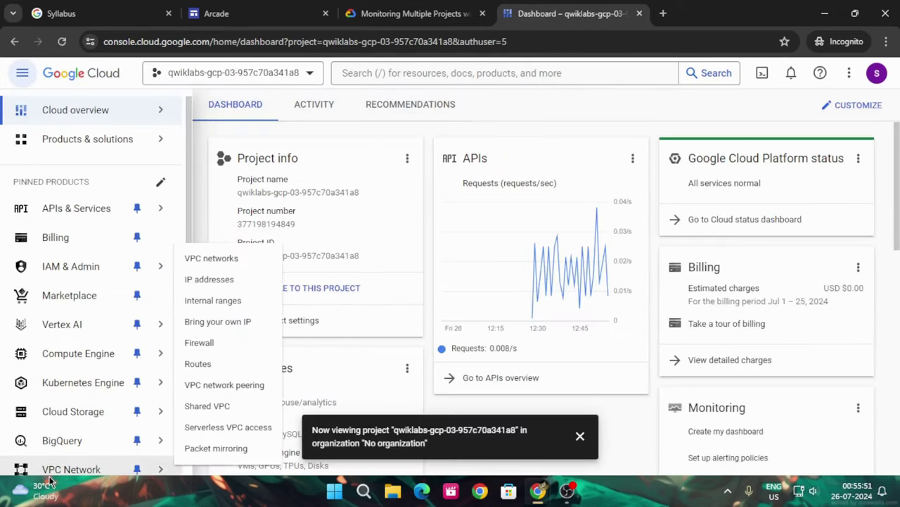
pyautogui.moveTo(85, 359)
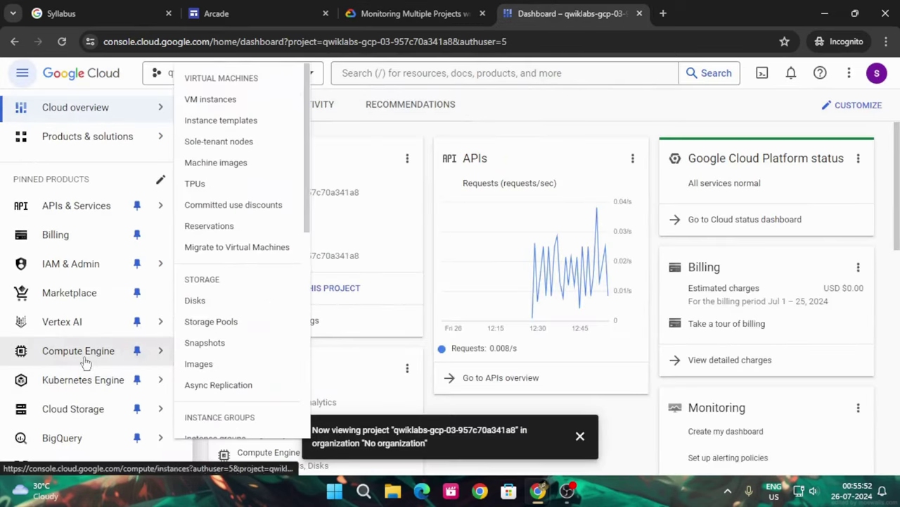
pyautogui.click(211, 100)
pyautogui.click(578, 437)
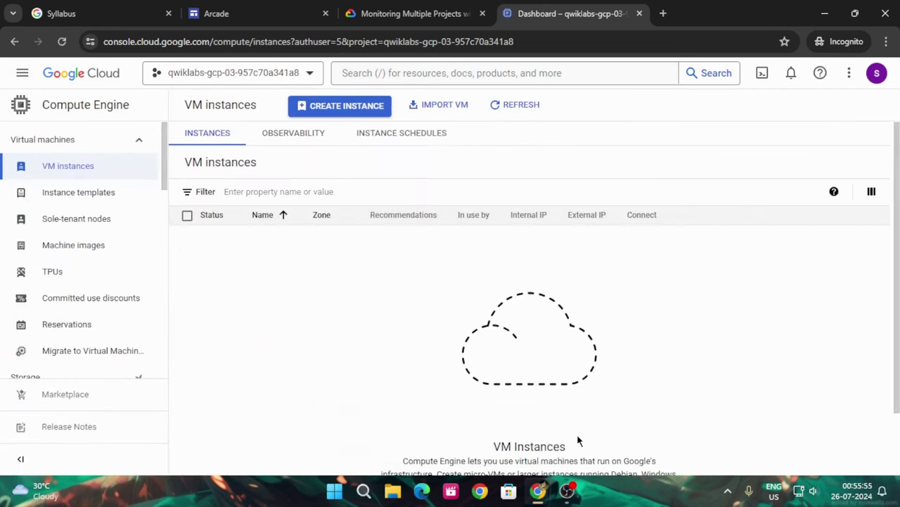
pyautogui.click(343, 105)
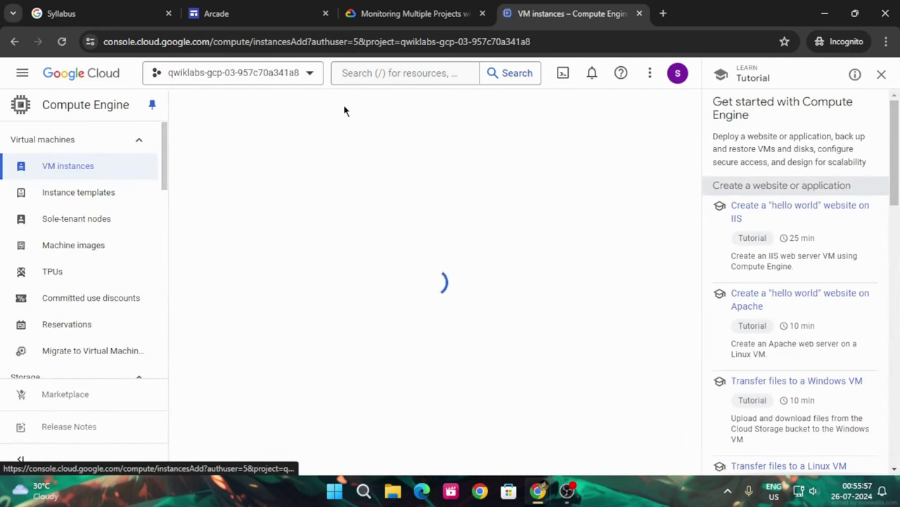
pyautogui.click(882, 74)
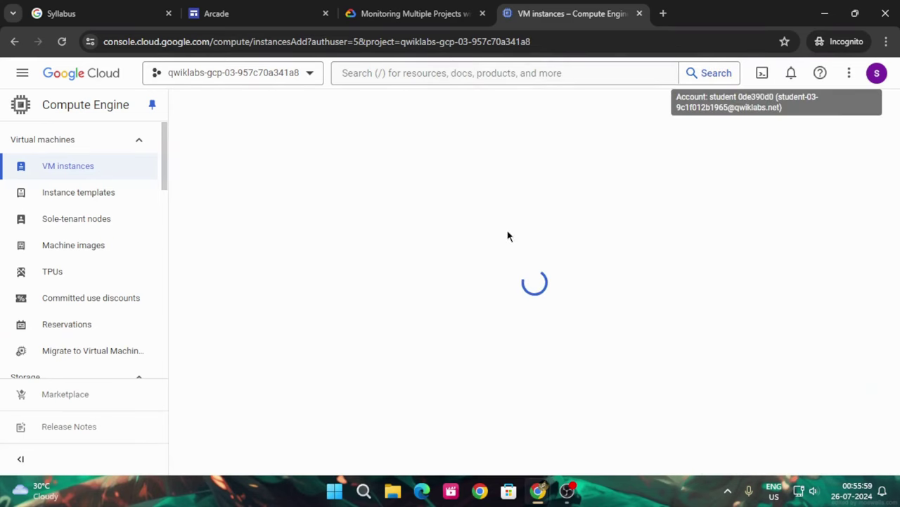
# Step: Name the VM instance2, set its zone to us-east4-c, and create it with the remaining defaults
pyautogui.moveTo(366, 153); pyautogui.dragTo(202, 160)
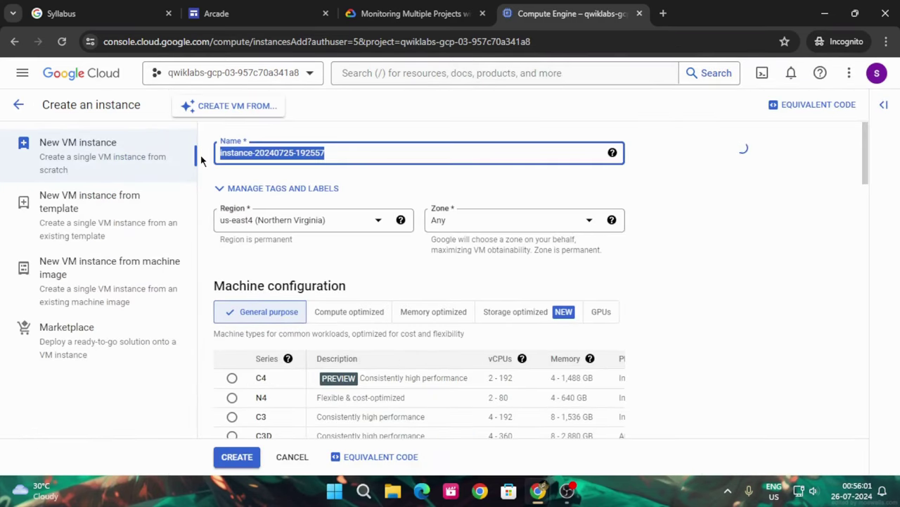
pyautogui.write('instance2')
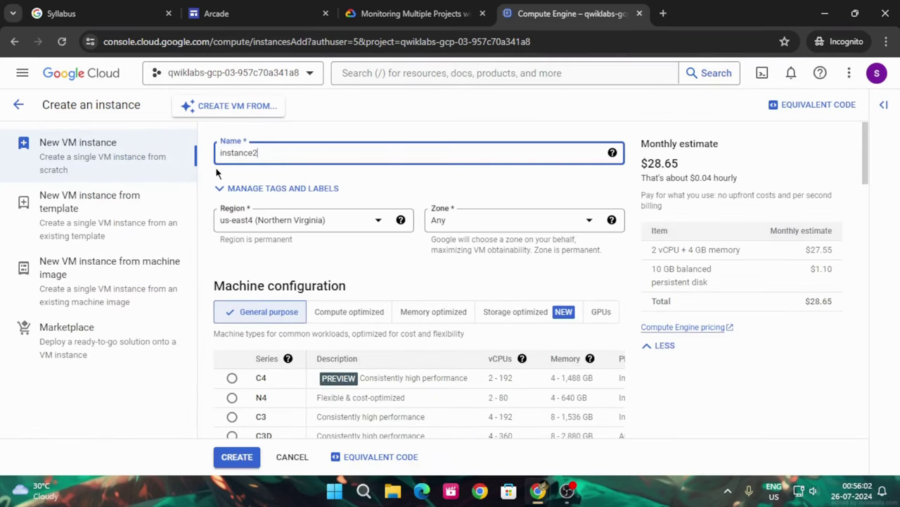
pyautogui.click(461, 213)
pyautogui.click(467, 292)
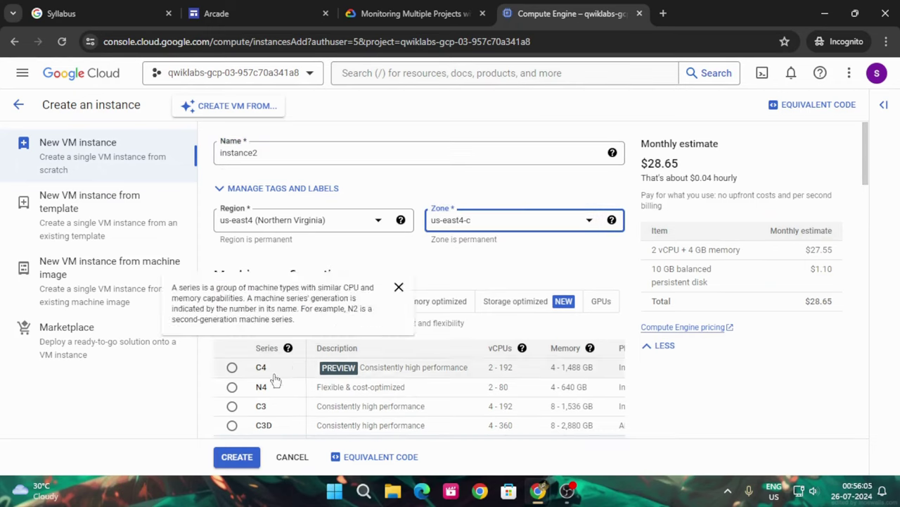
pyautogui.click(239, 458)
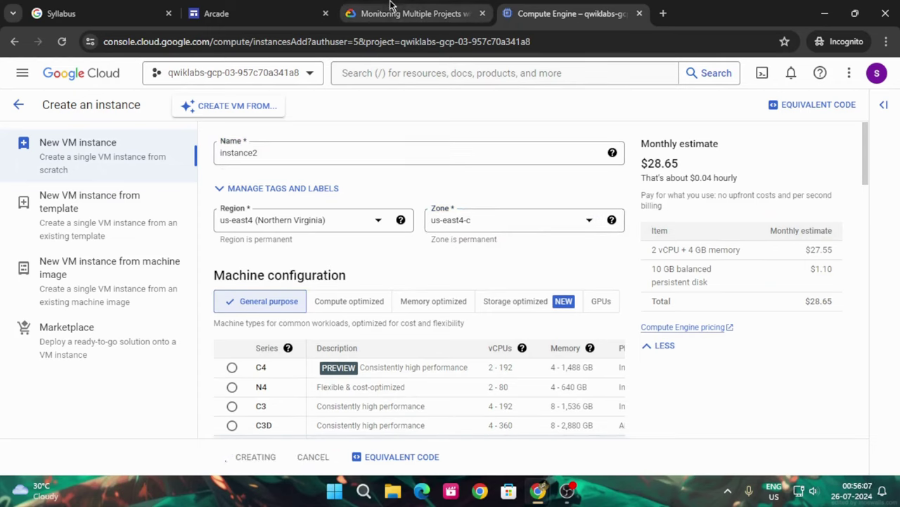
# Step: Check the lab progress for the task "Create Project 2's virtual machine" in the lab instructions
pyautogui.click(411, 14)
pyautogui.scroll(-3, 374, 297)
pyautogui.click(373, 297)
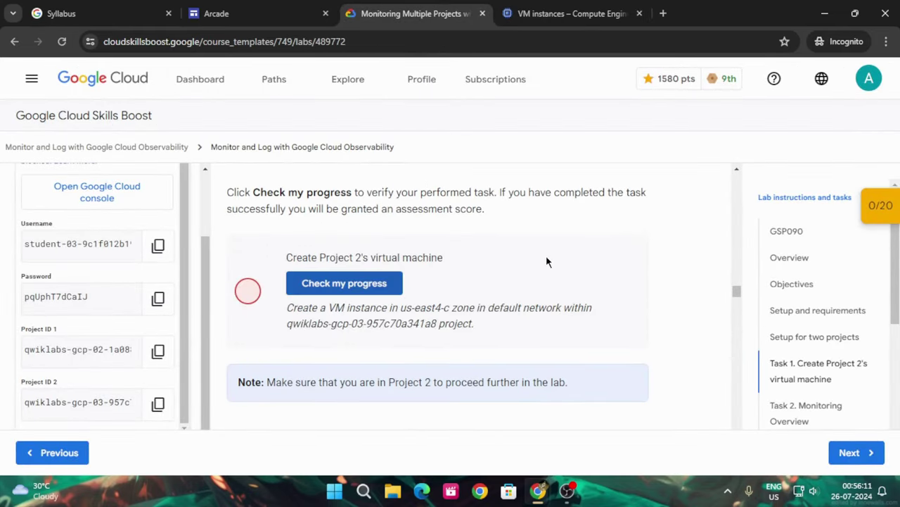
pyautogui.click(366, 290)
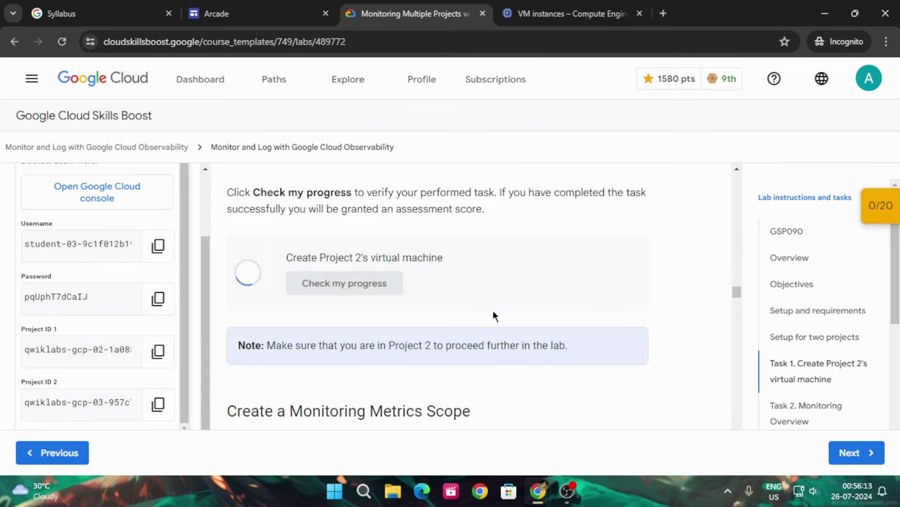
# Step: Find the Cloud Monitoring group section in the lab instructions, copy the name DemoGroup, and read the filter criteria
pyautogui.scroll(-10, 493, 316)
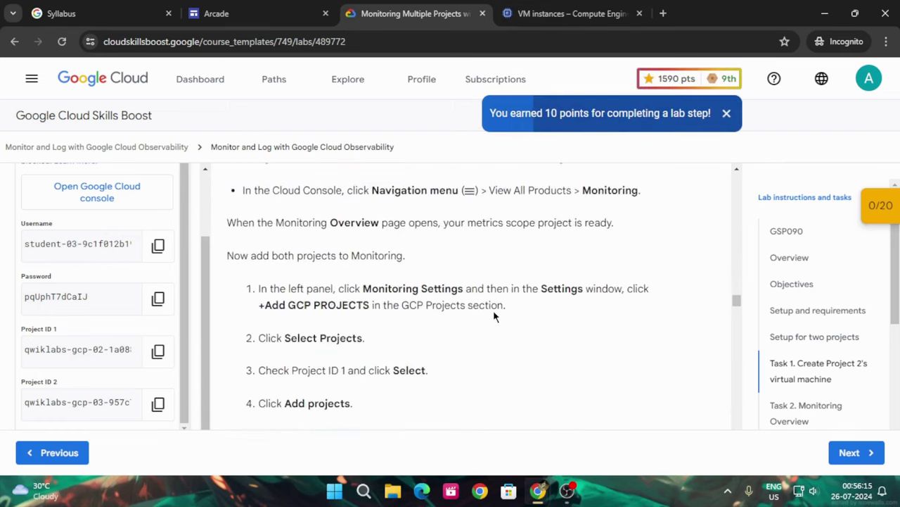
pyautogui.scroll(-6, 493, 316)
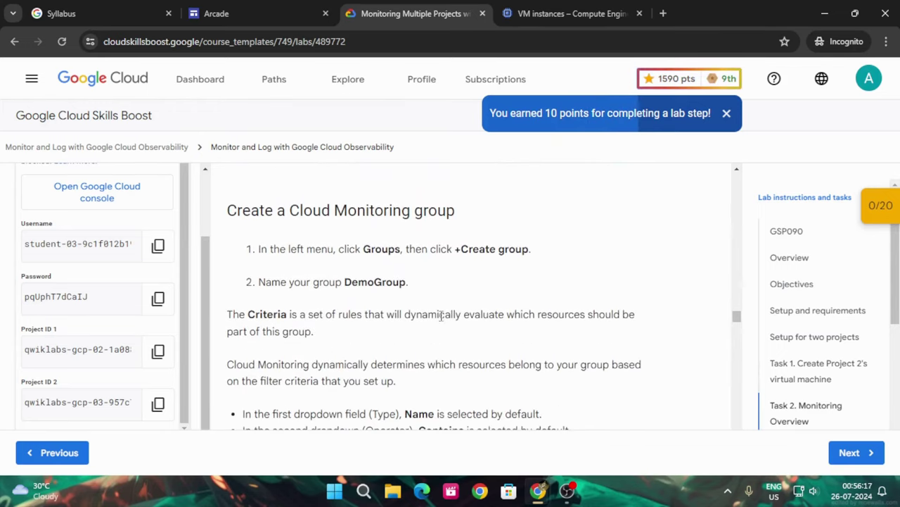
pyautogui.moveTo(343, 281); pyautogui.dragTo(406, 282)
pyautogui.scroll(-3, 456, 290)
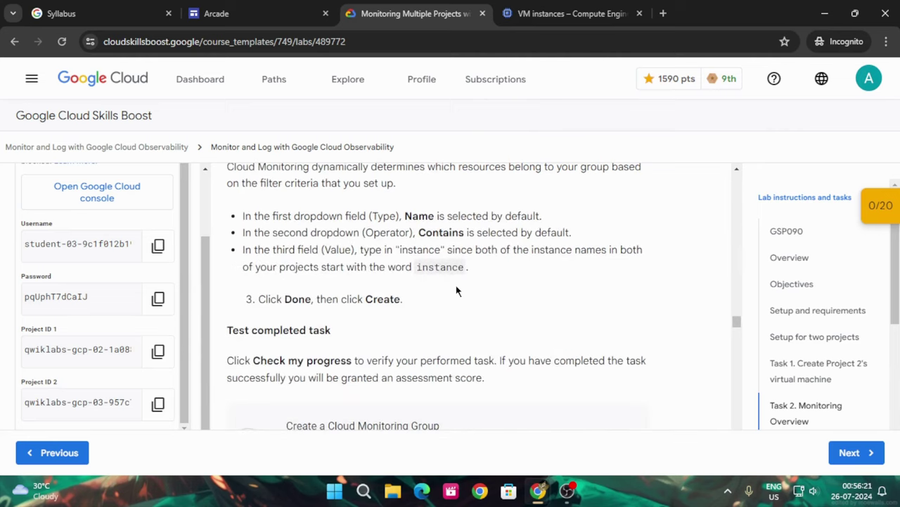
# Step: Search the Google Cloud console for monitoring and open the Monitoring overview
pyautogui.click(571, 14)
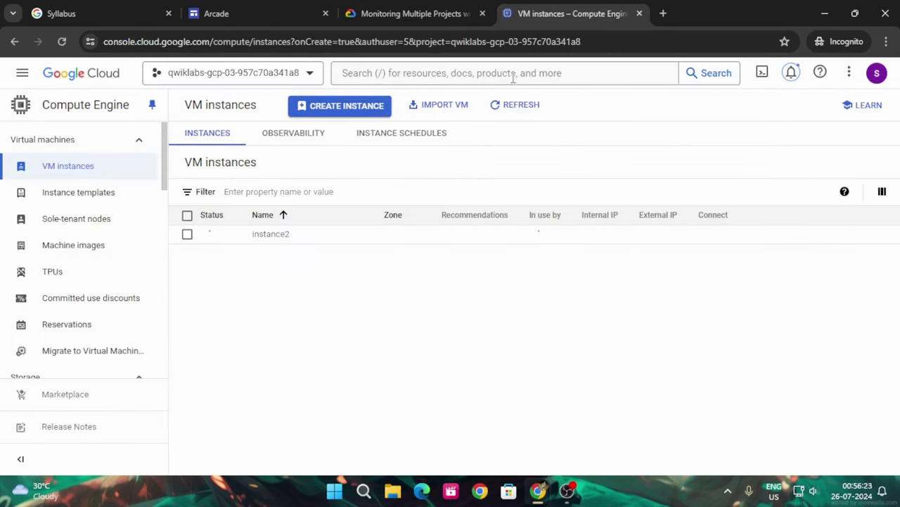
pyautogui.click(438, 73)
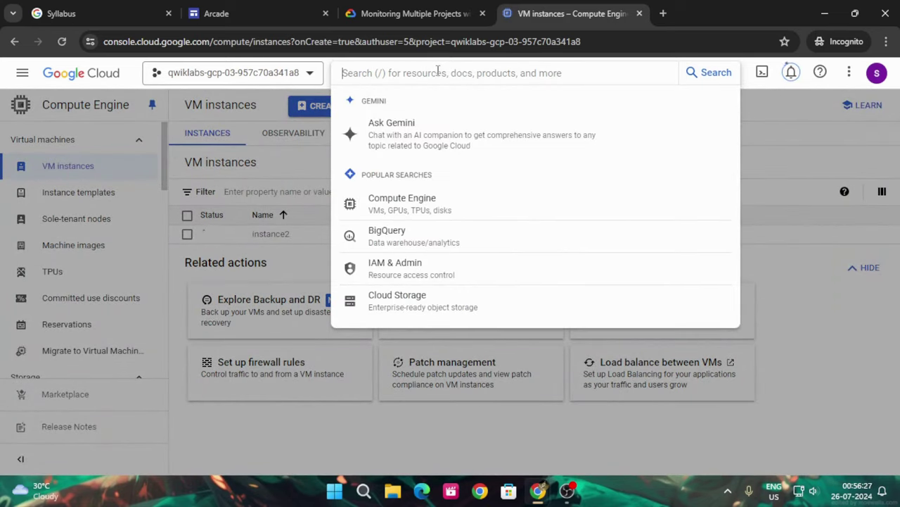
pyautogui.write('moni')
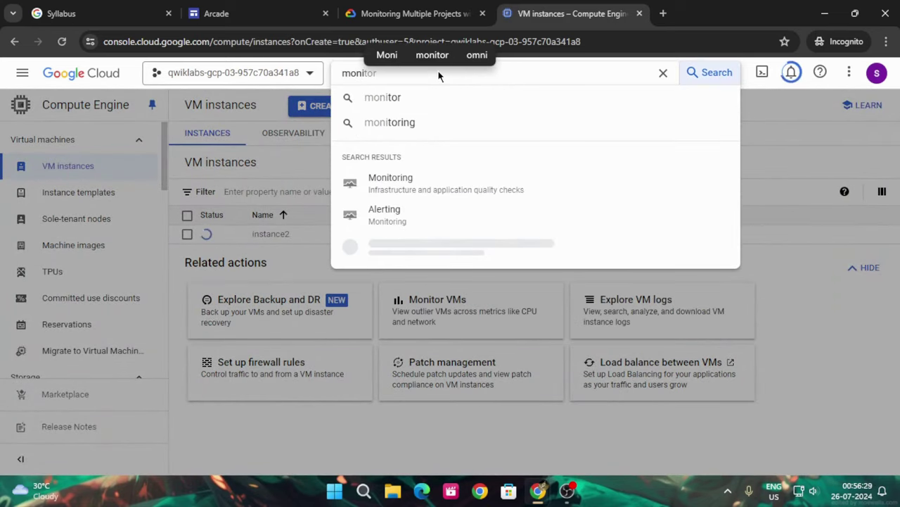
pyautogui.click(395, 126)
pyautogui.click(394, 130)
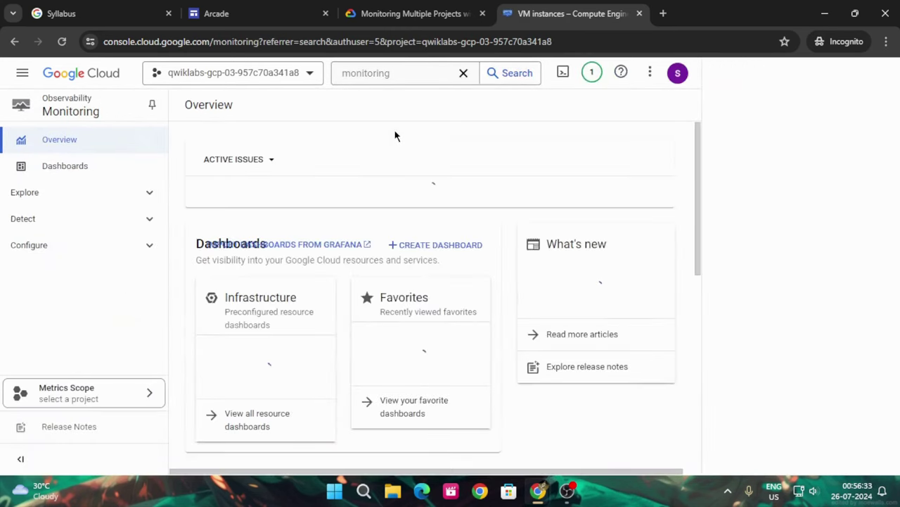
# Step: Start a new group in Monitoring's Groups page and name it DemoGroup
pyautogui.scroll(-2, 82, 280)
pyautogui.scroll(-3, 83, 280)
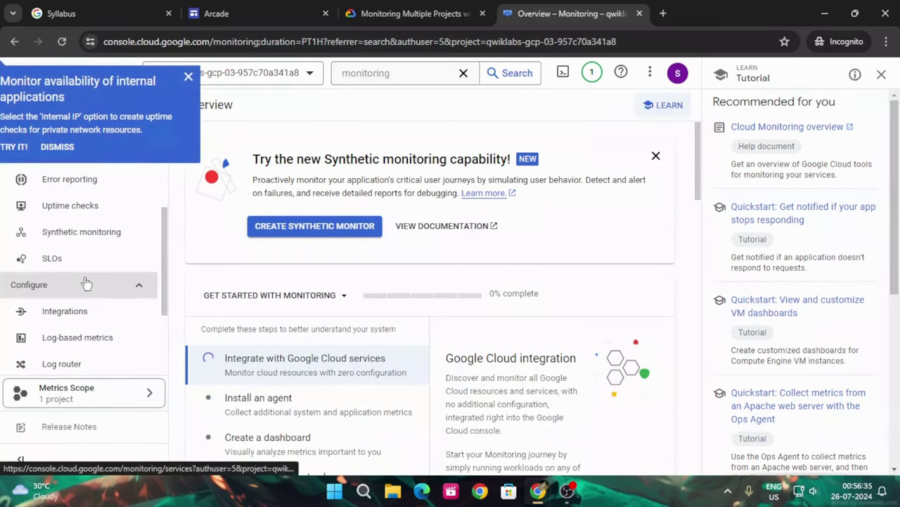
pyautogui.click(78, 319)
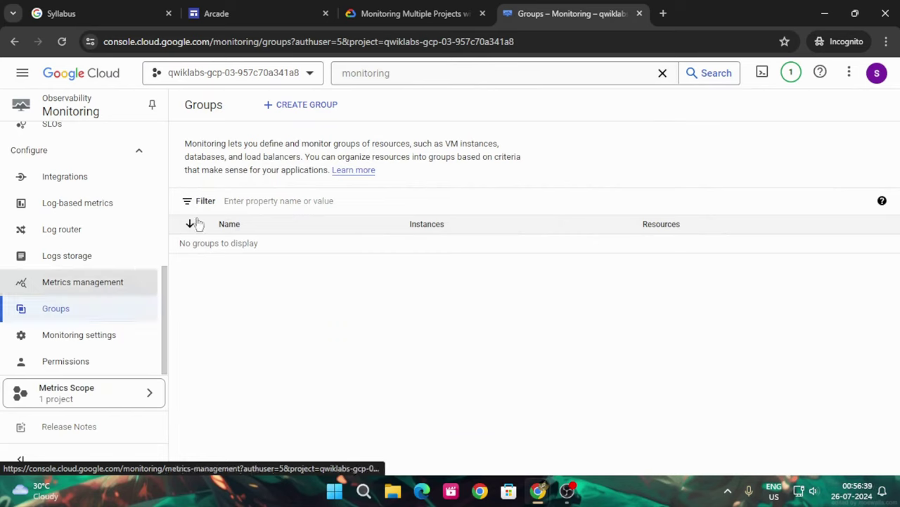
pyautogui.click(293, 105)
pyautogui.click(231, 177)
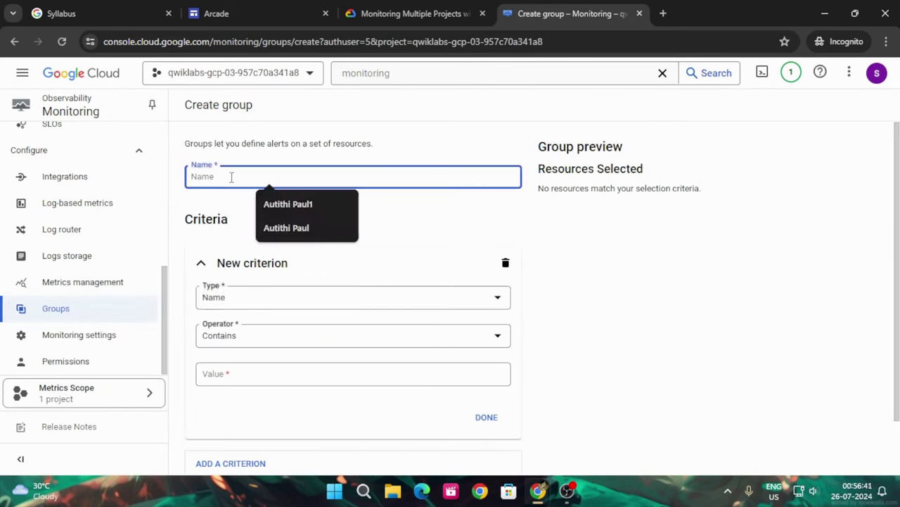
pyautogui.write('DemoGroup')
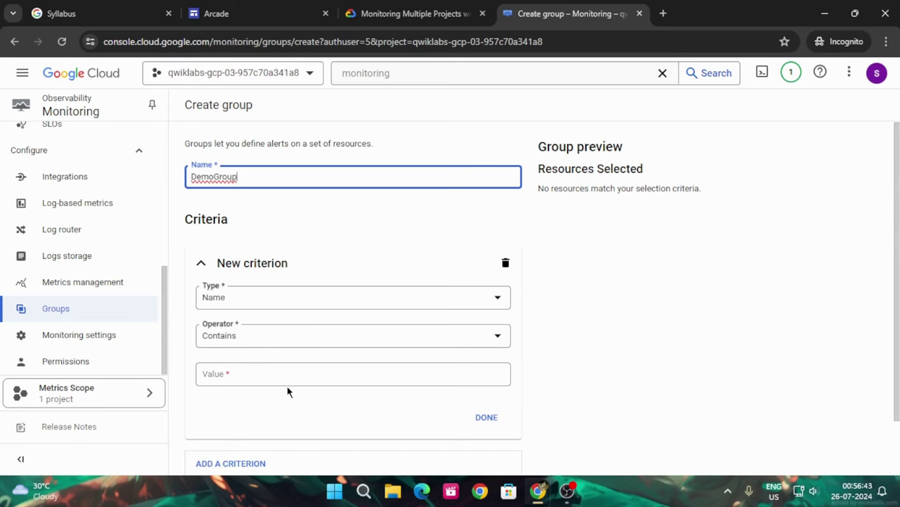
# Step: Set the group's criterion to names containing "instance", using the value from the lab instructions, and create DemoGroup
pyautogui.click(272, 378)
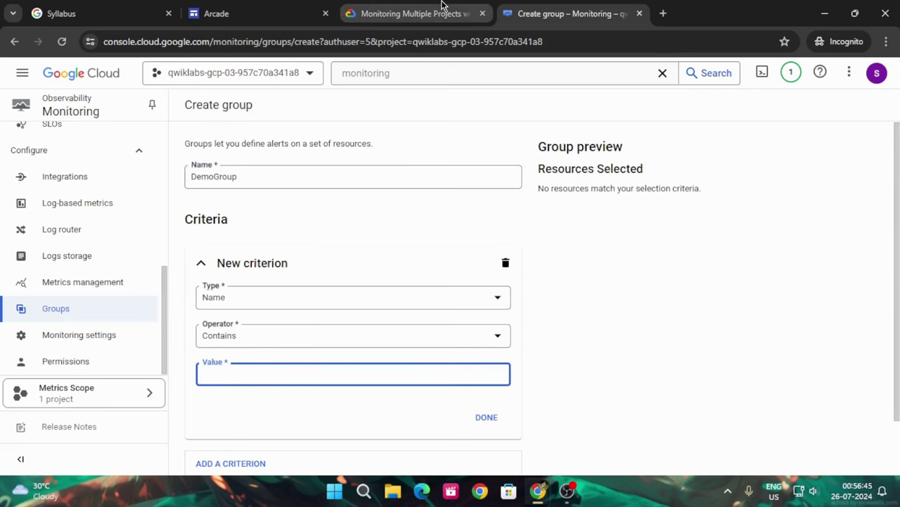
pyautogui.click(415, 13)
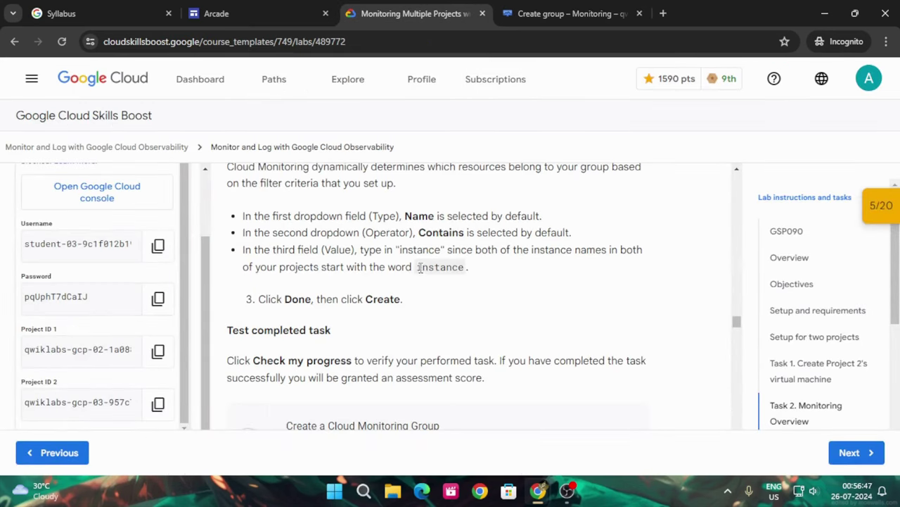
pyautogui.moveTo(418, 266); pyautogui.dragTo(447, 265)
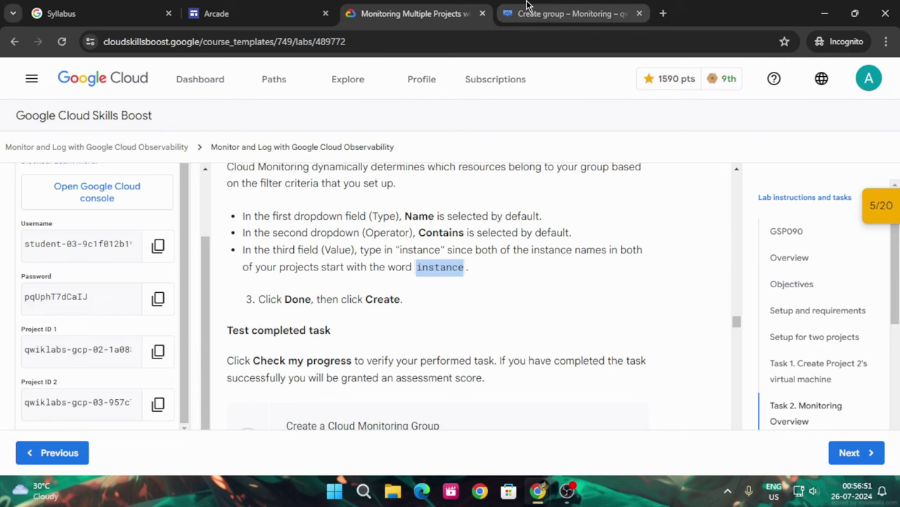
pyautogui.click(570, 13)
pyautogui.write('instance')
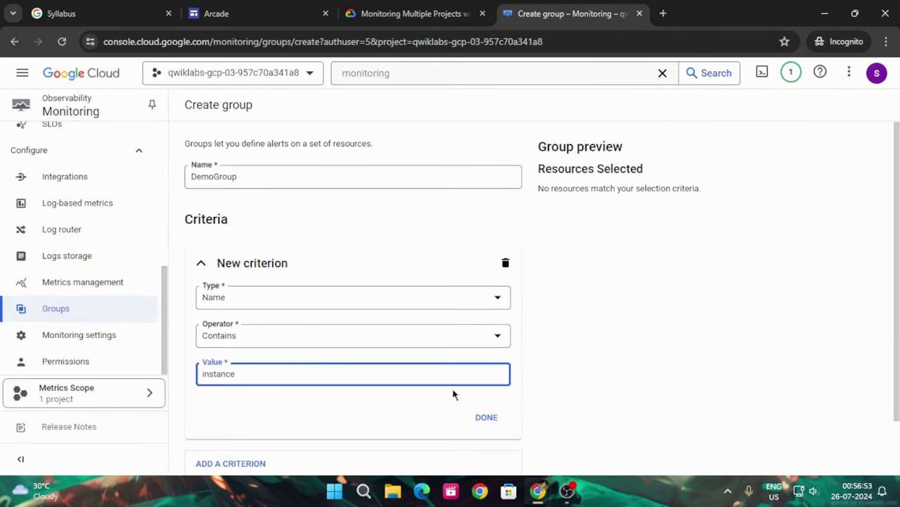
pyautogui.click(493, 427)
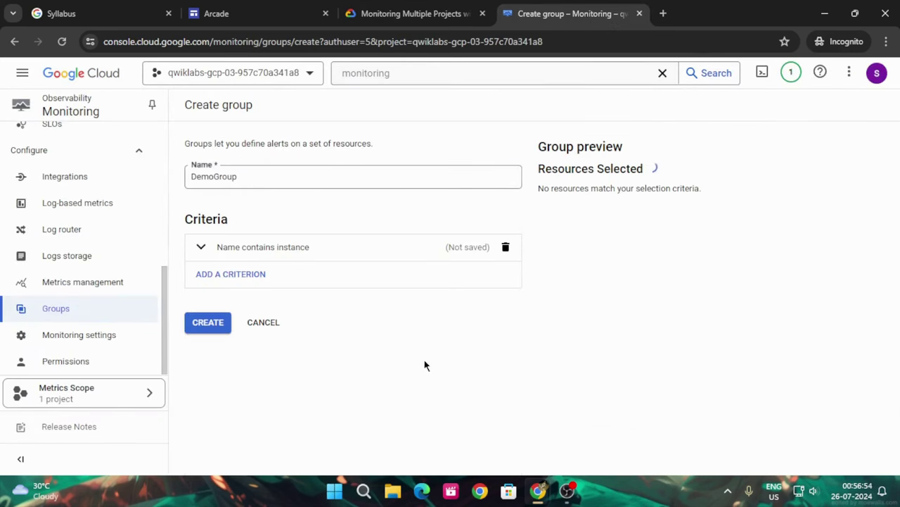
pyautogui.click(209, 322)
# Step: Check the lab progress for "Create a Cloud Monitoring Group" and read the uptime check settings in the lab instructions
pyautogui.click(363, 11)
pyautogui.scroll(-2, 438, 226)
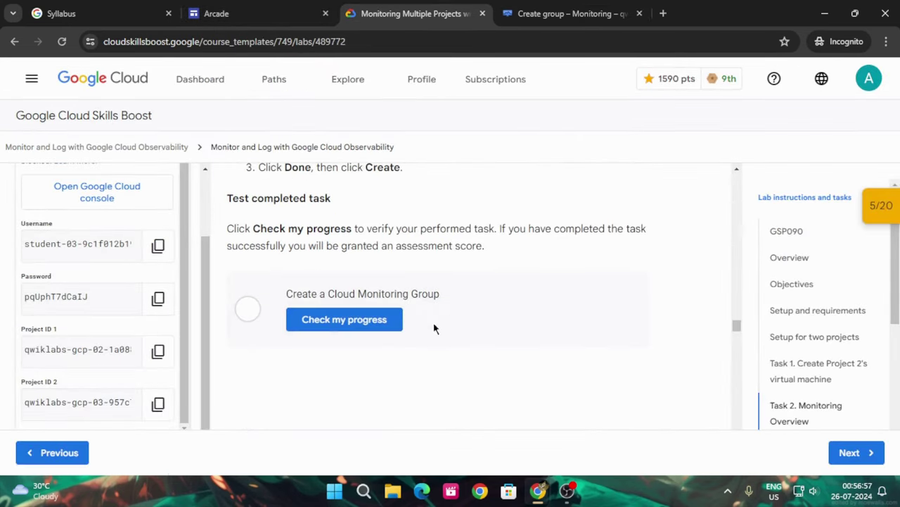
pyautogui.click(394, 322)
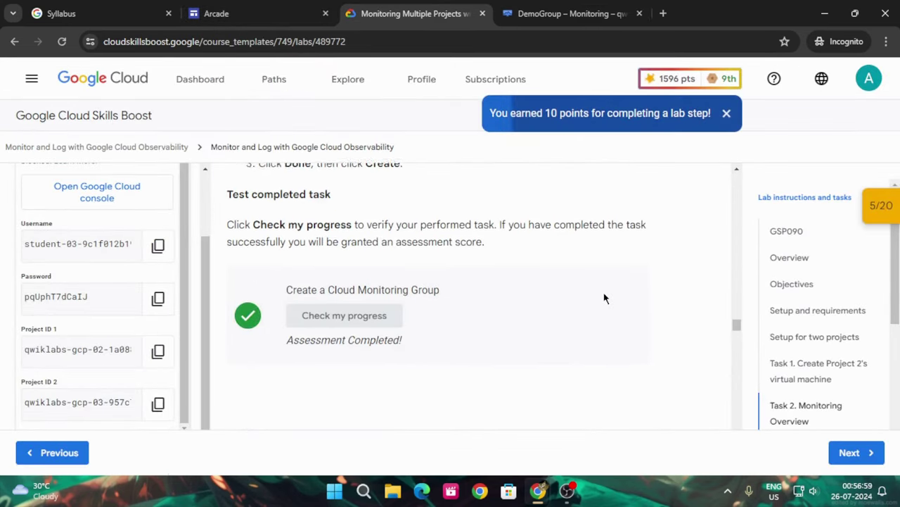
pyautogui.scroll(-5, 604, 298)
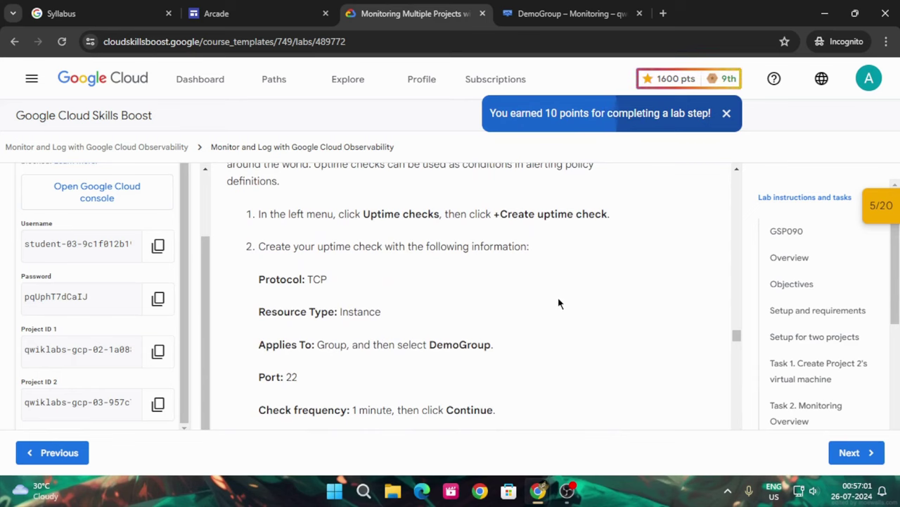
pyautogui.scroll(-1, 557, 285)
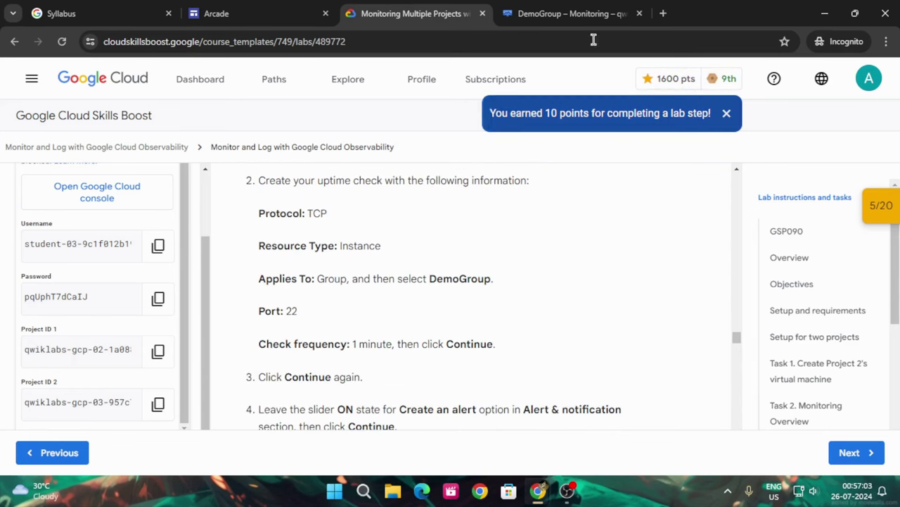
# Step: Start a new uptime check in Monitoring with the TCP protocol and the Instance resource type
pyautogui.click(567, 8)
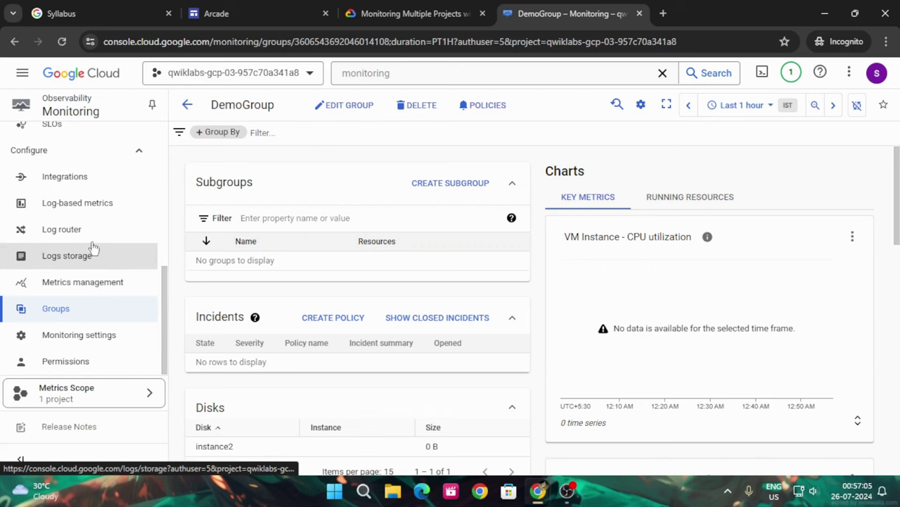
pyautogui.scroll(2, 98, 232)
pyautogui.click(102, 218)
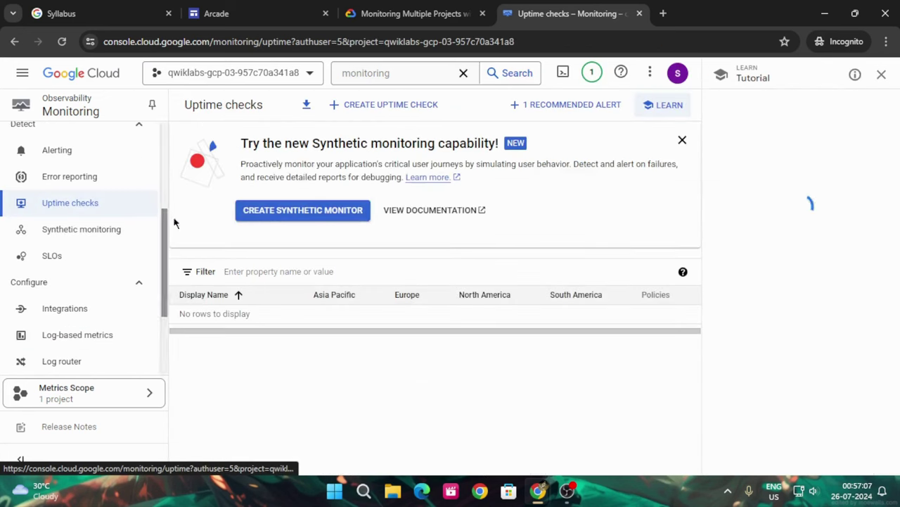
pyautogui.click(383, 106)
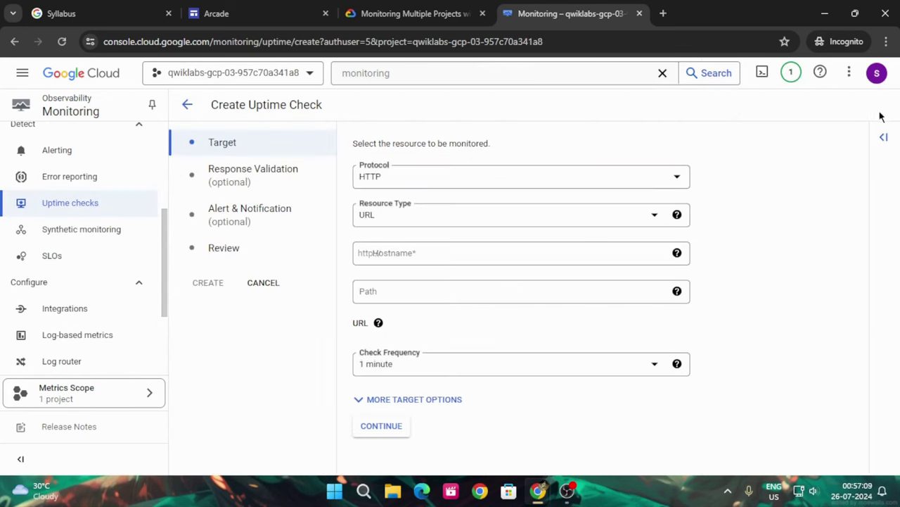
pyautogui.click(521, 184)
pyautogui.click(448, 233)
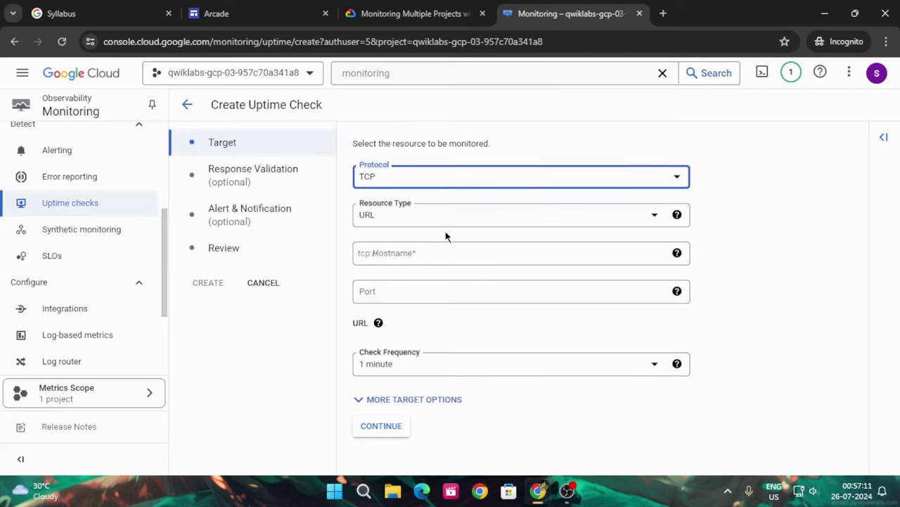
pyautogui.click(435, 220)
pyautogui.click(422, 330)
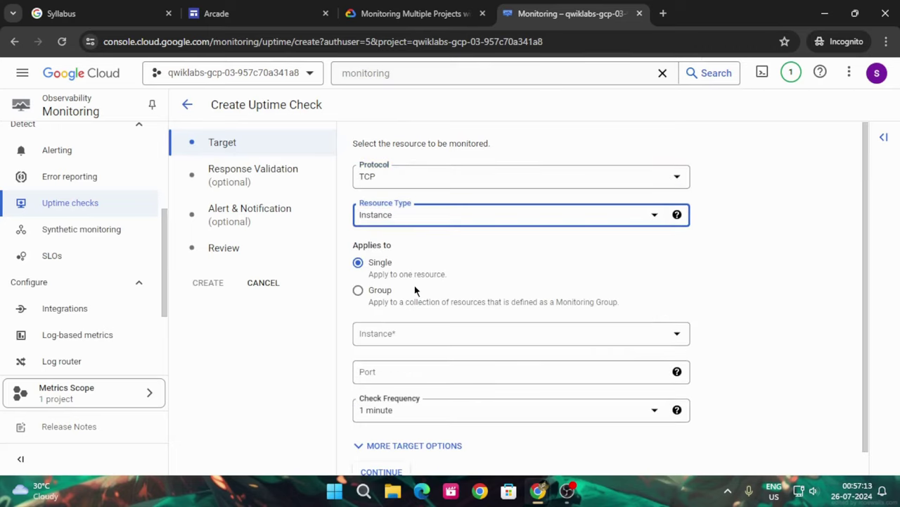
# Step: Apply the uptime check to the group DemoGroup on port 22, keeping the default response validation and alert settings
pyautogui.click(366, 291)
pyautogui.click(400, 331)
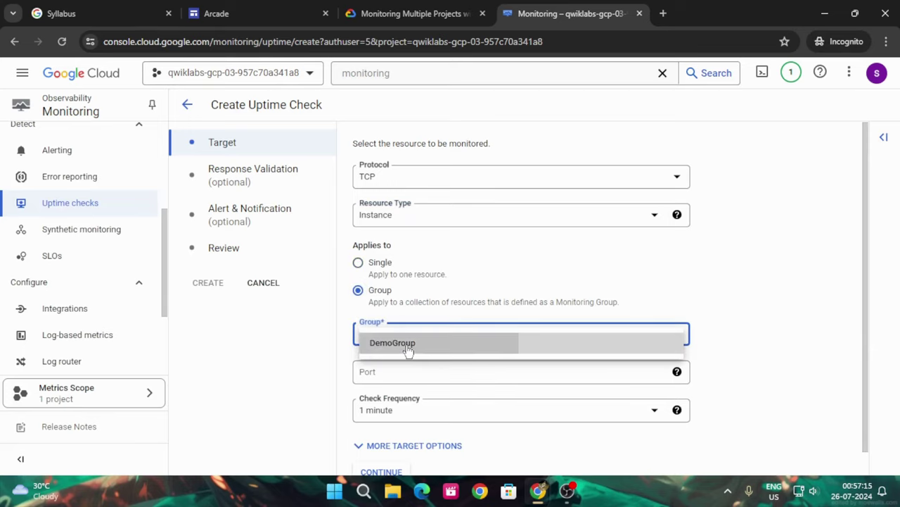
pyautogui.click(407, 342)
pyautogui.click(417, 372)
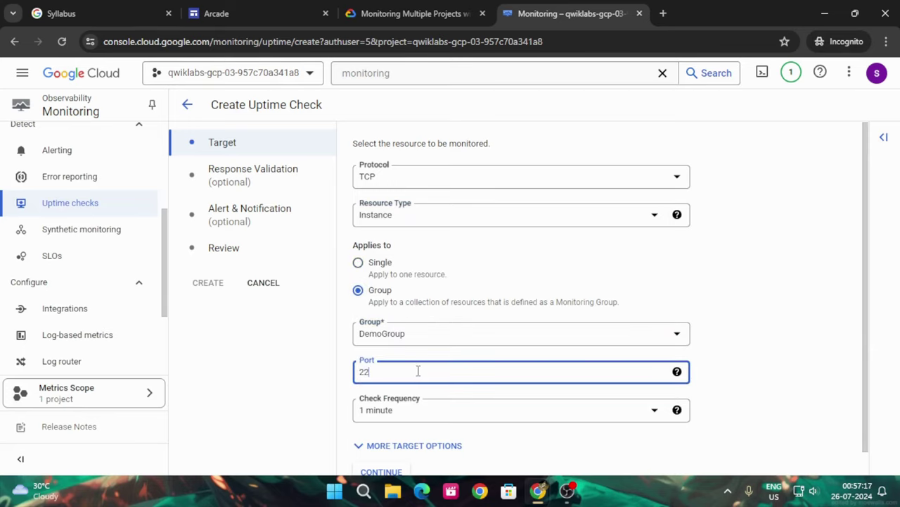
pyautogui.write('22')
pyautogui.scroll(-1, 417, 371)
pyautogui.click(387, 447)
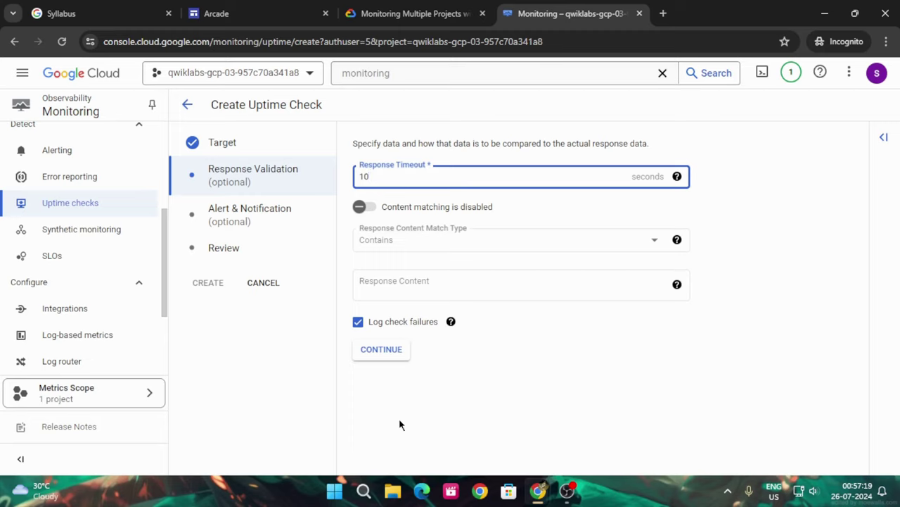
pyautogui.click(380, 348)
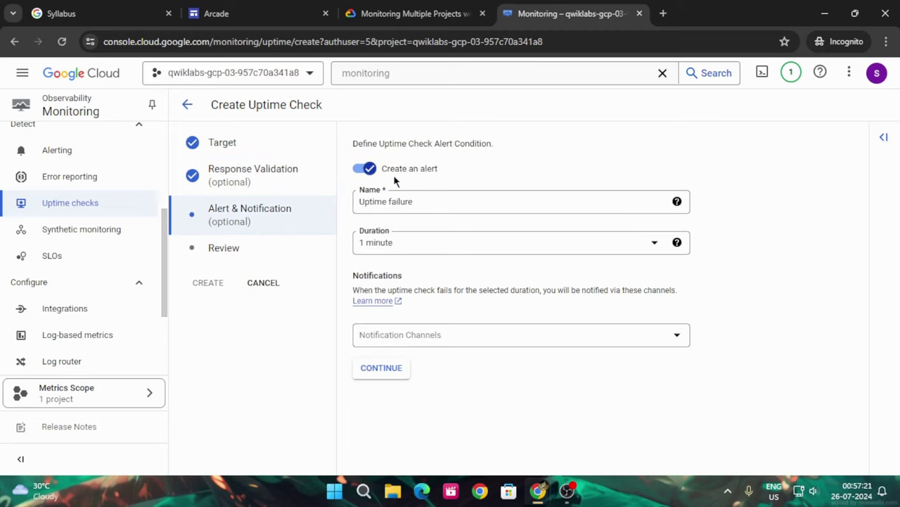
pyautogui.click(381, 369)
# Step: Test and create the uptime check under the title "DemoGroup uptime check", as given in the lab instructions
pyautogui.click(415, 14)
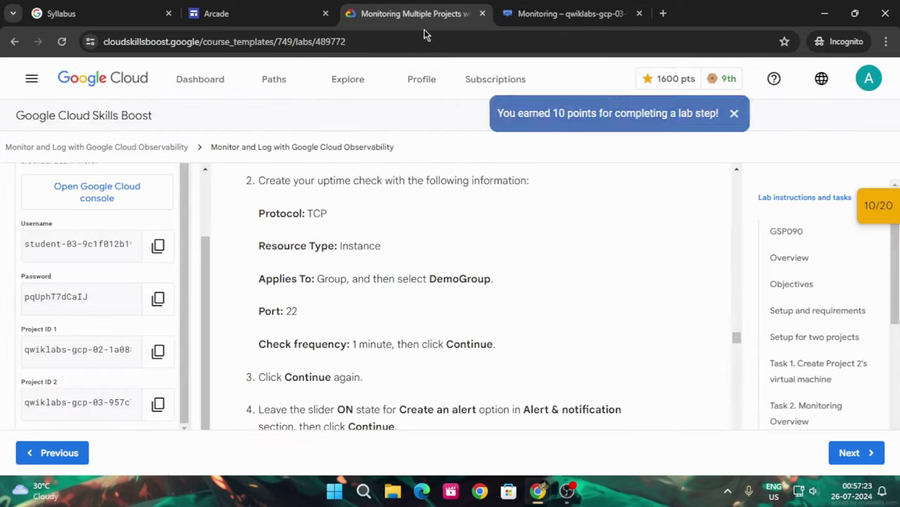
pyautogui.scroll(-2, 406, 295)
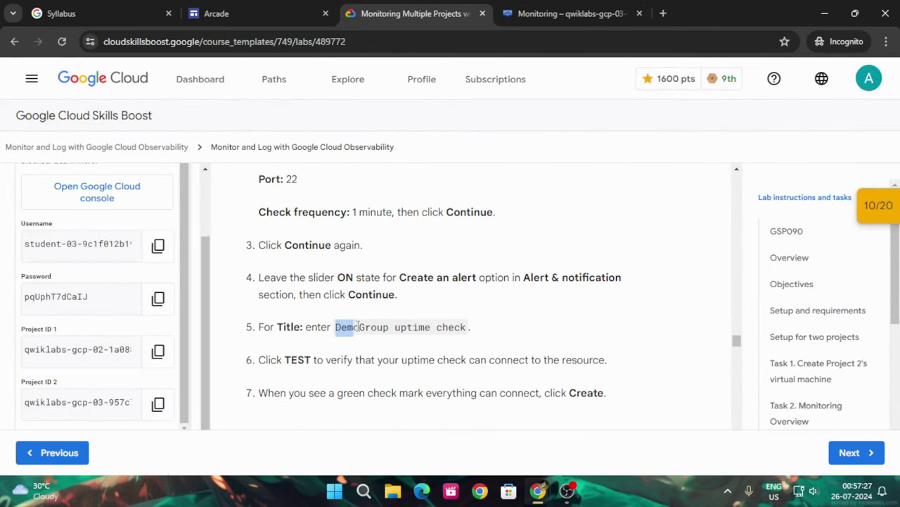
pyautogui.moveTo(357, 326); pyautogui.dragTo(442, 321)
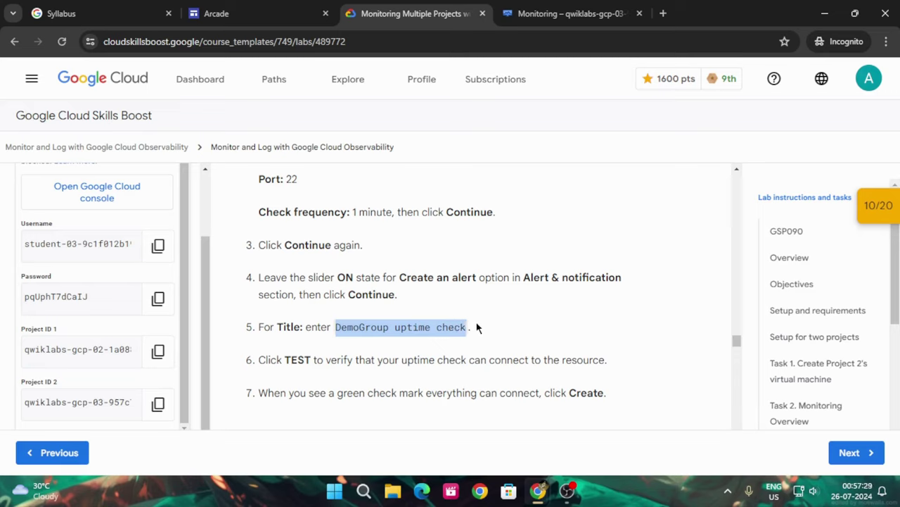
pyautogui.click(603, 5)
pyautogui.write('DemoGroup uptime check')
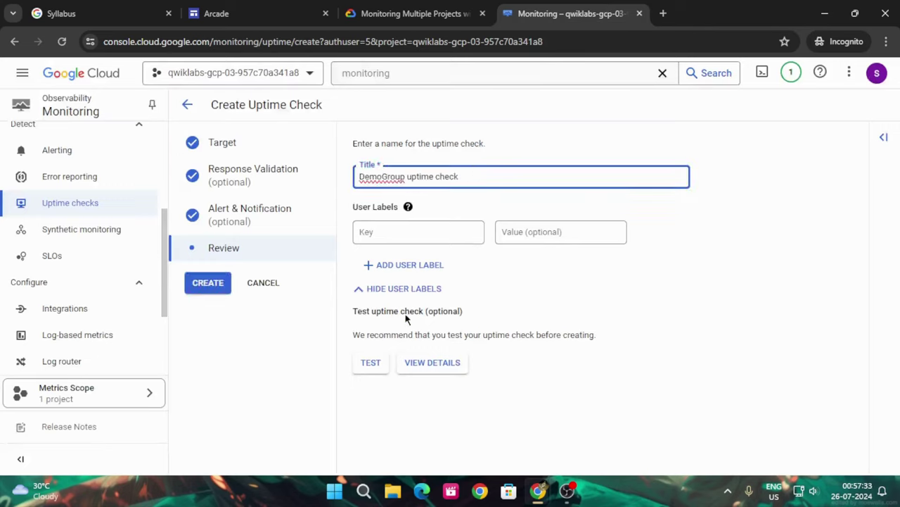
pyautogui.click(372, 362)
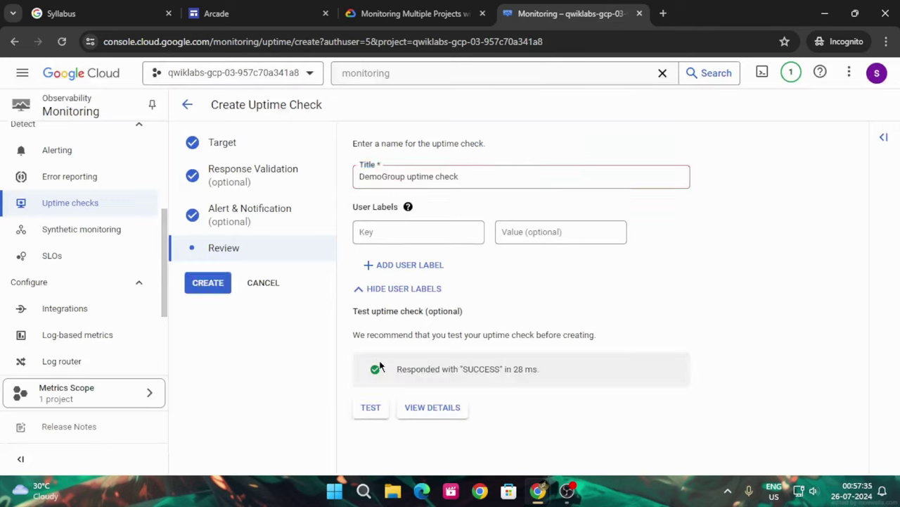
pyautogui.click(208, 283)
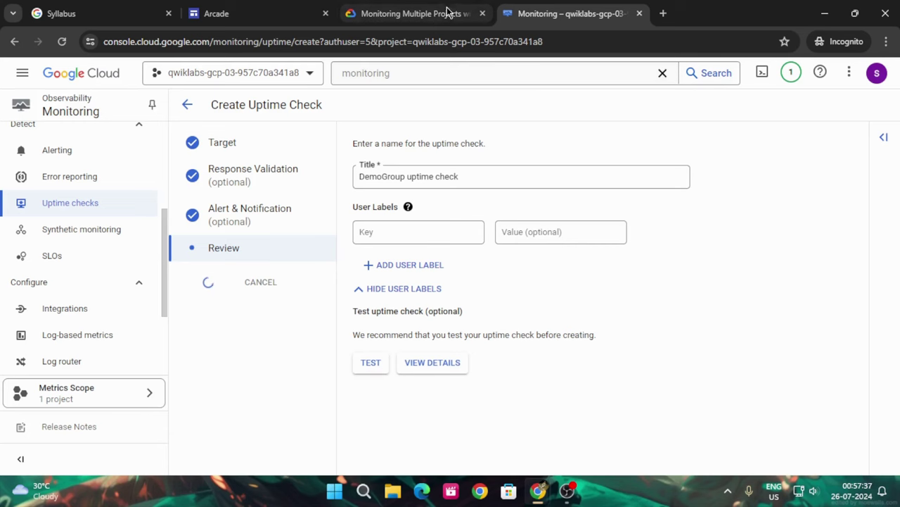
# Step: Check the lab progress for "Uptime Check for your group" and read the Task 4 alerting policy instructions
pyautogui.click(422, 6)
pyautogui.scroll(-5, 422, 296)
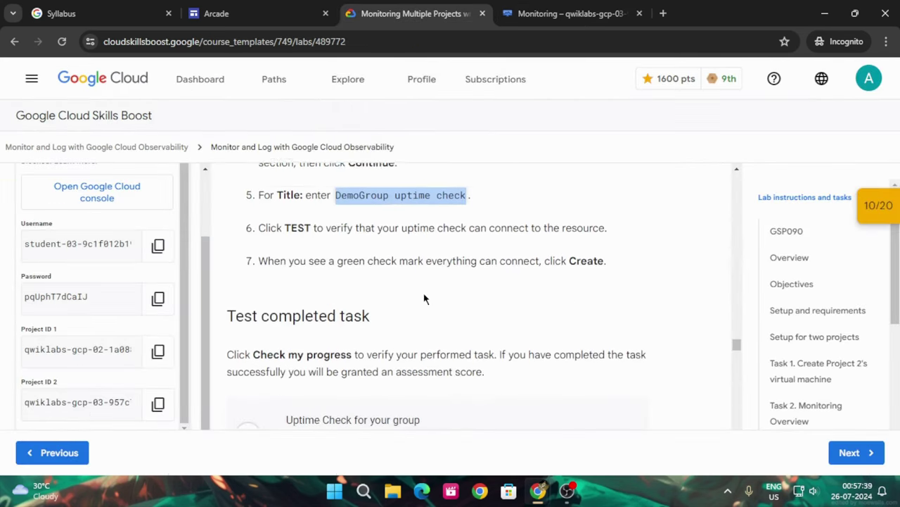
pyautogui.click(340, 253)
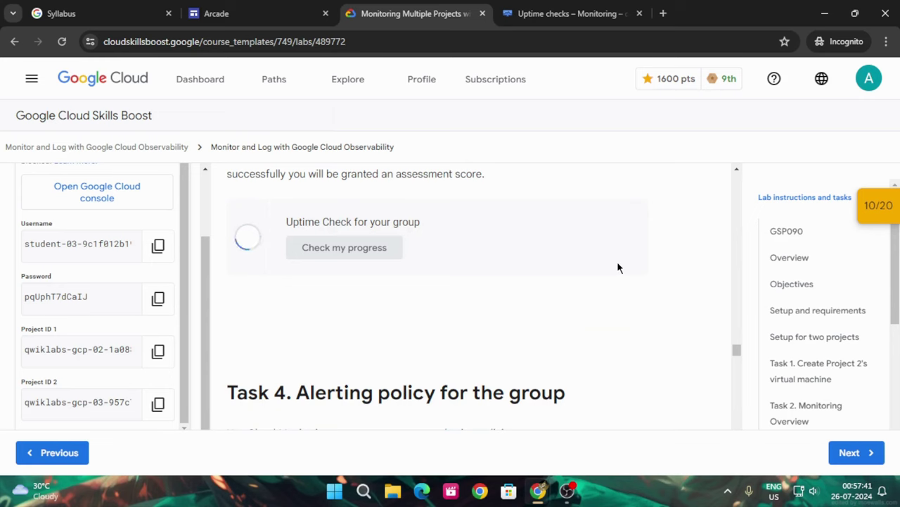
pyautogui.scroll(-3, 617, 268)
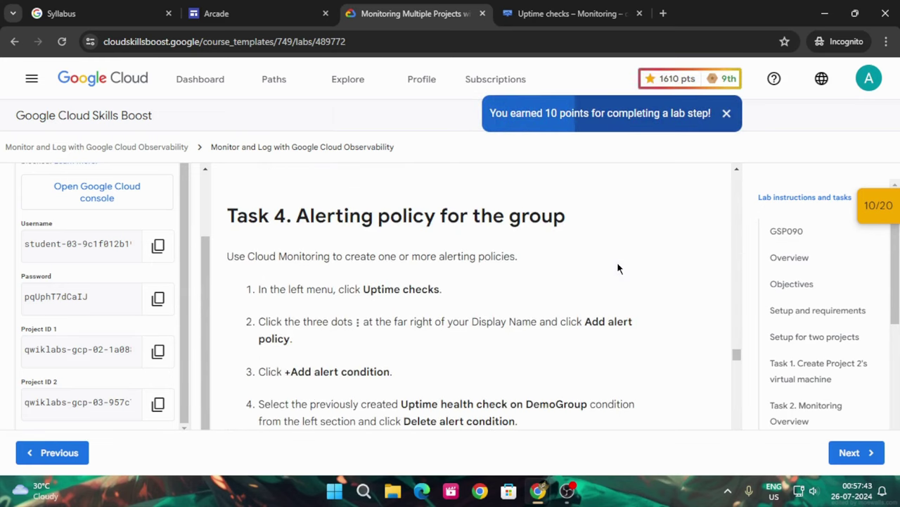
pyautogui.scroll(-1, 618, 268)
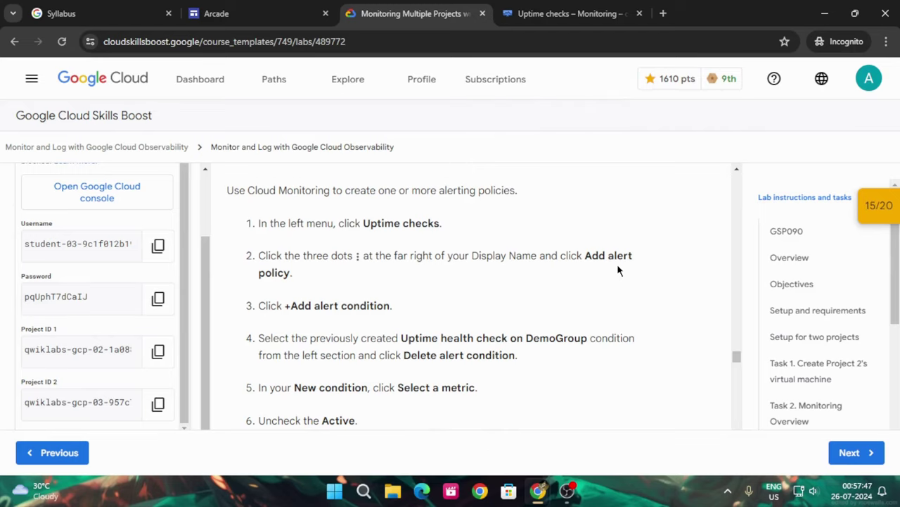
# Step: Start an alerting policy from the DemoGroup uptime check and add a new alert condition to it
pyautogui.click(566, 13)
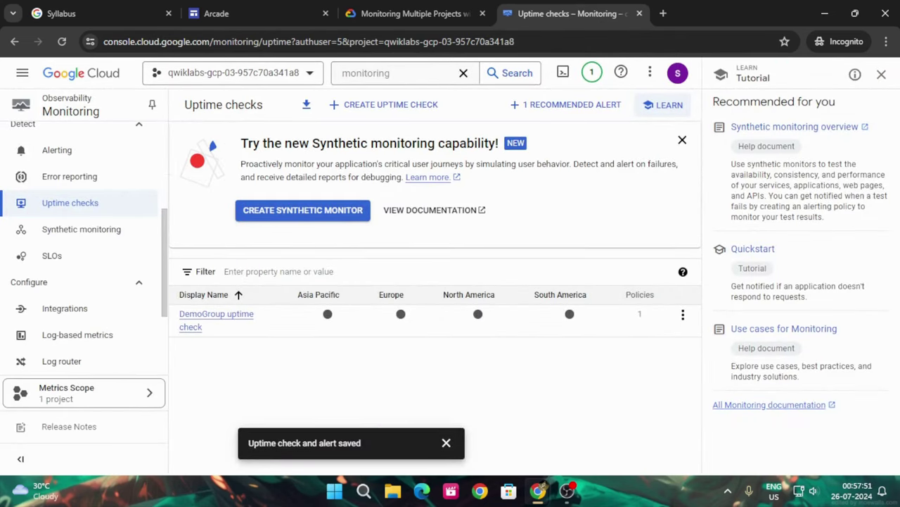
pyautogui.click(882, 73)
pyautogui.click(882, 314)
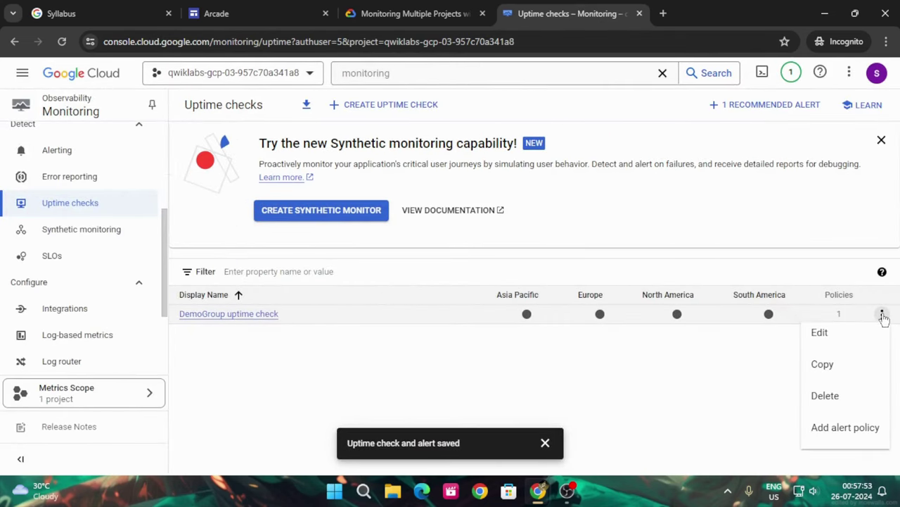
pyautogui.click(861, 426)
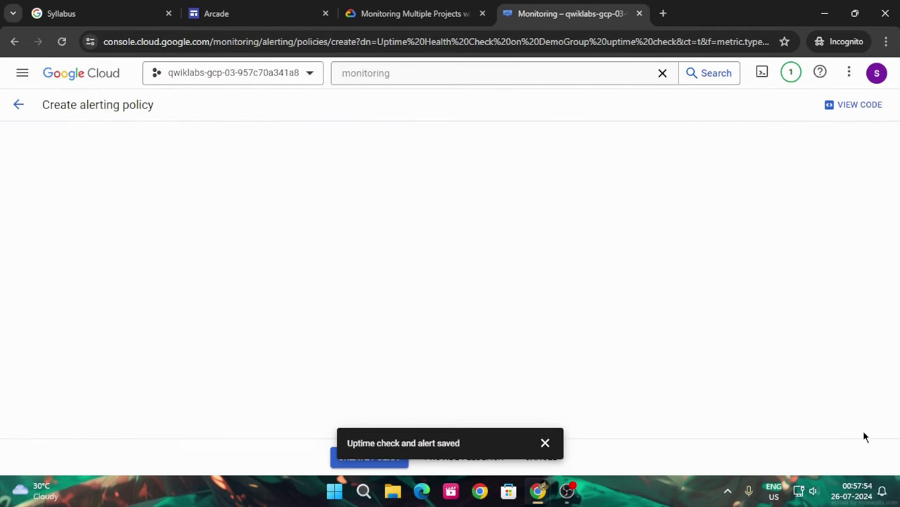
pyautogui.click(545, 443)
pyautogui.click(259, 107)
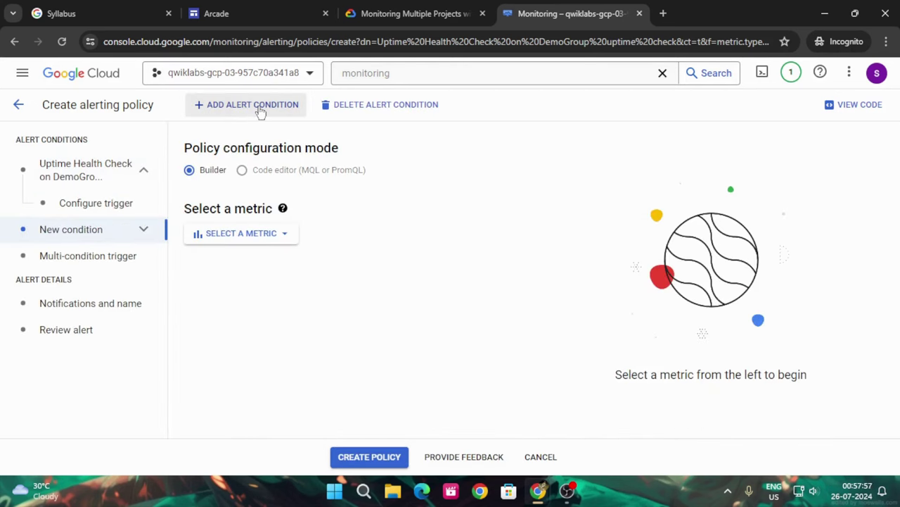
# Step: Set the new condition's metric to VM Instance > Uptime_check > Check passed, with the Active-only restriction off
pyautogui.click(268, 239)
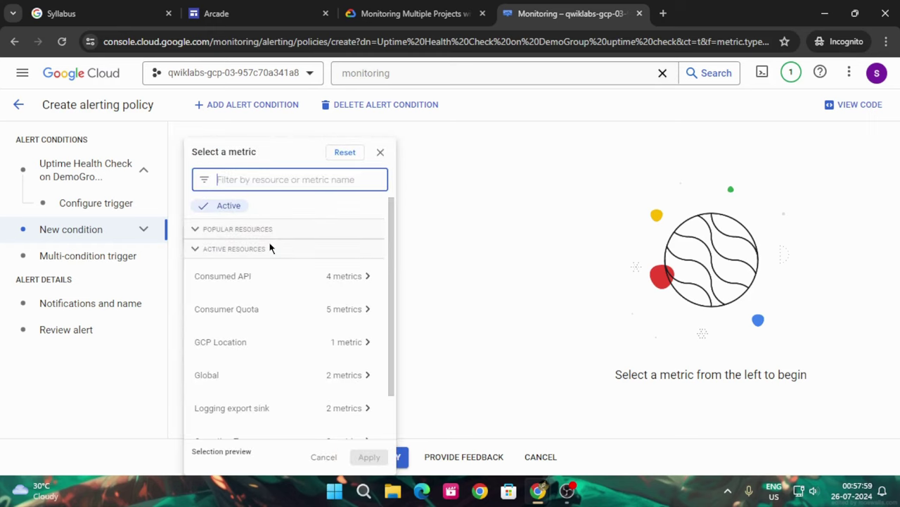
pyautogui.click(205, 205)
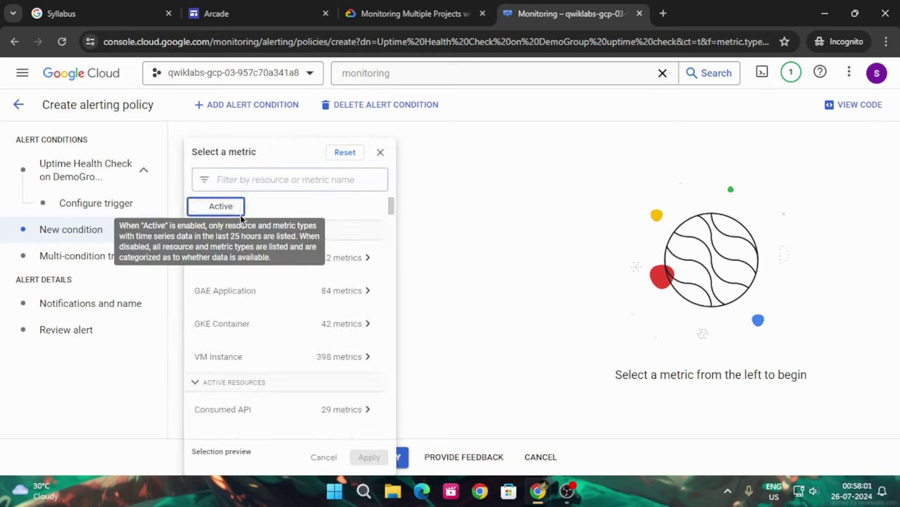
pyautogui.scroll(-3, 311, 314)
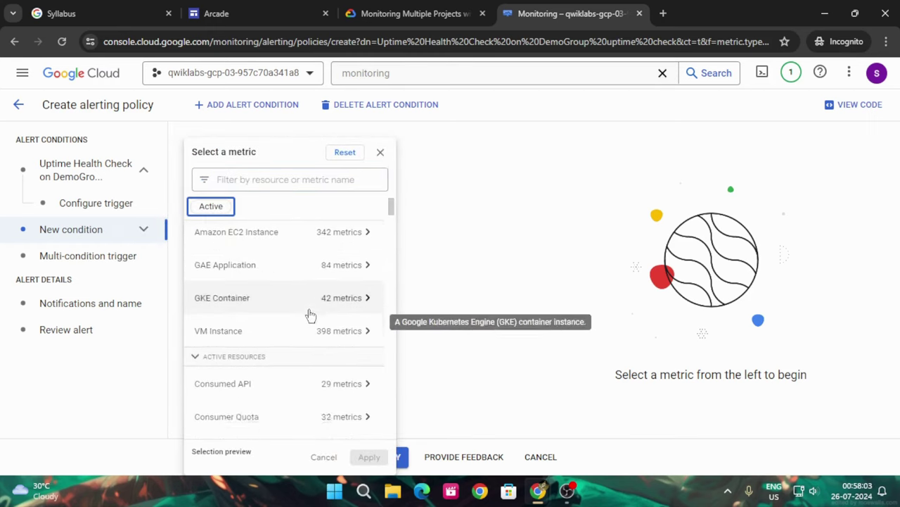
pyautogui.scroll(3, 312, 318)
pyautogui.click(346, 359)
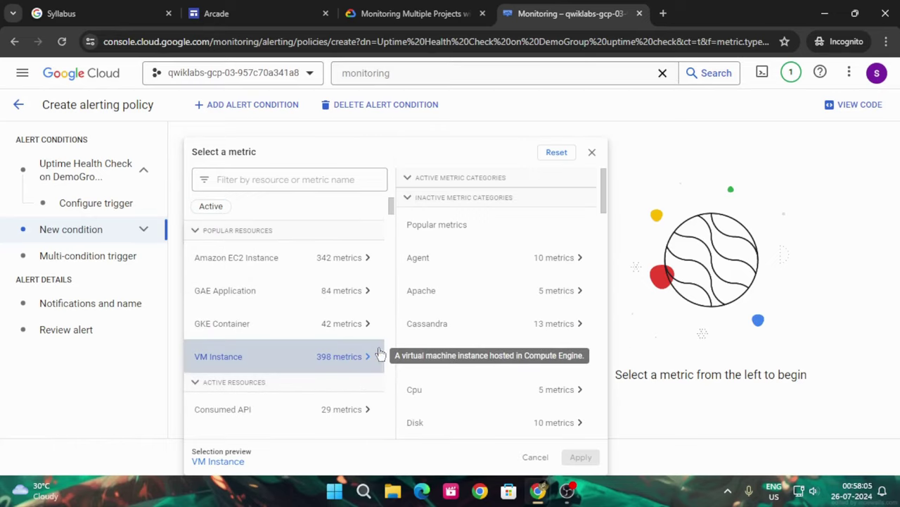
pyautogui.scroll(-7, 496, 267)
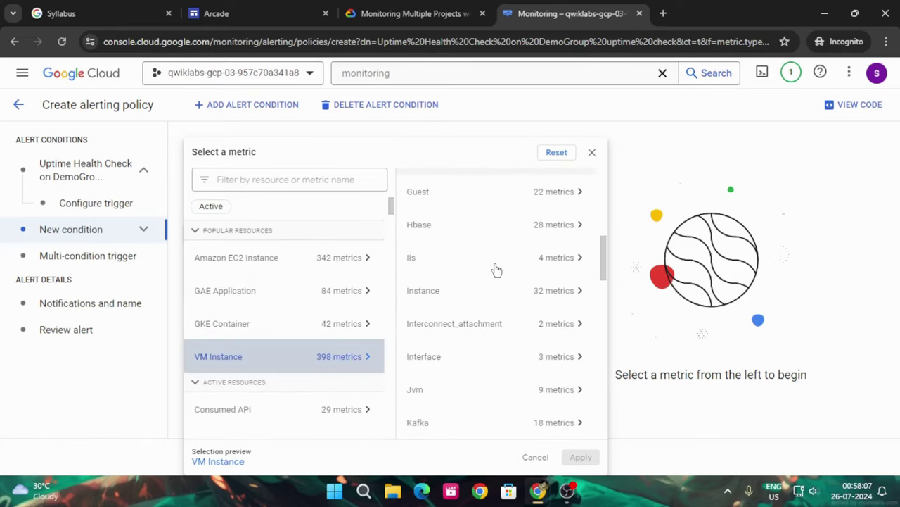
pyautogui.scroll(-10, 496, 270)
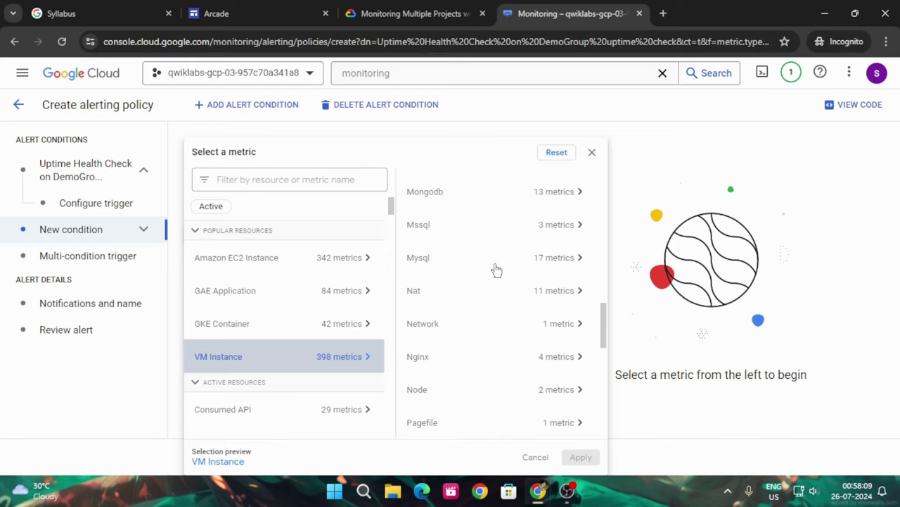
pyautogui.scroll(-8, 496, 270)
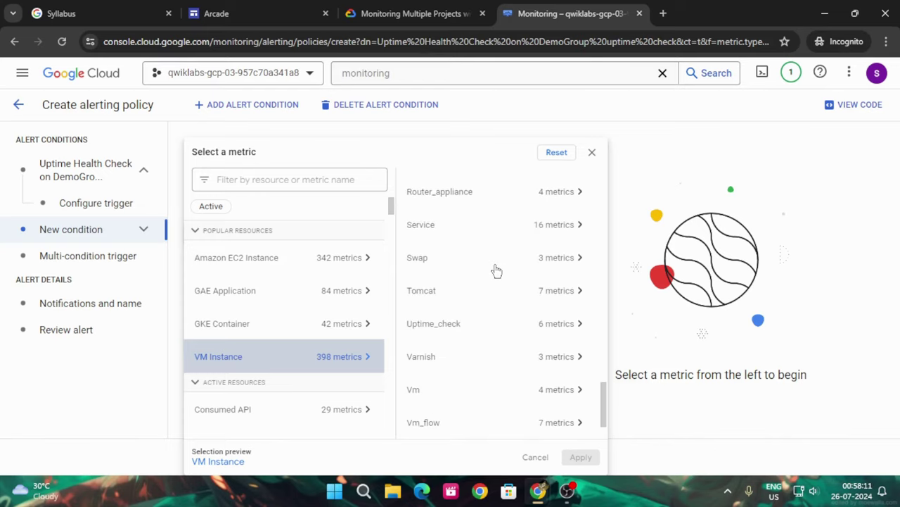
pyautogui.click(569, 339)
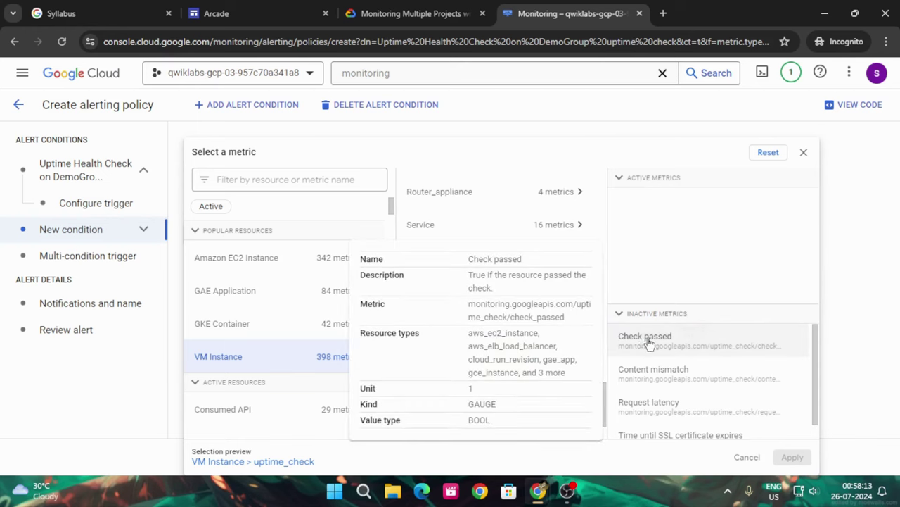
pyautogui.click(644, 338)
pyautogui.click(793, 457)
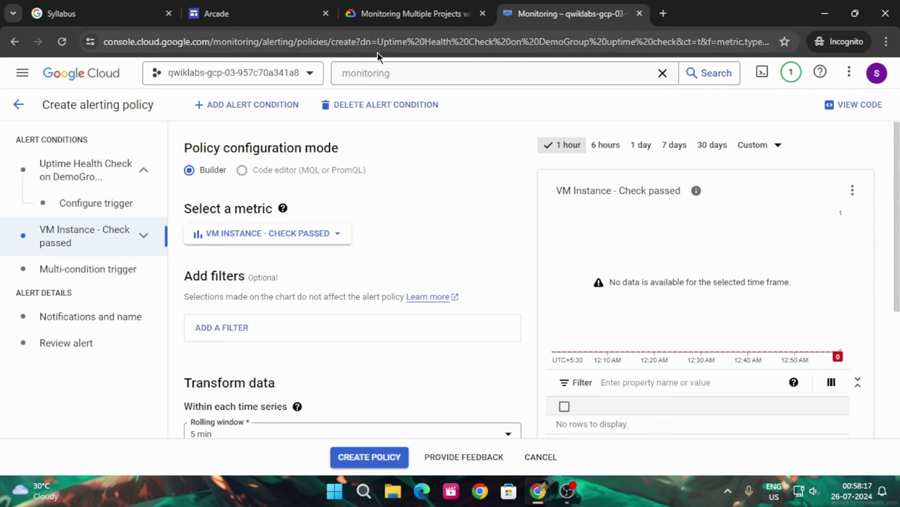
# Step: Read the lab's Task 4 instructions on the filter and trigger for the new alert condition
pyautogui.click(387, 5)
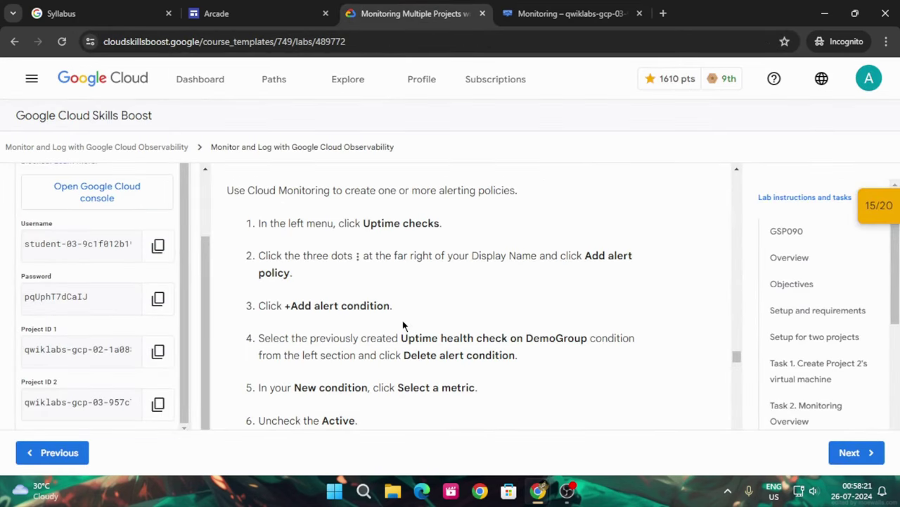
pyautogui.scroll(-3, 501, 319)
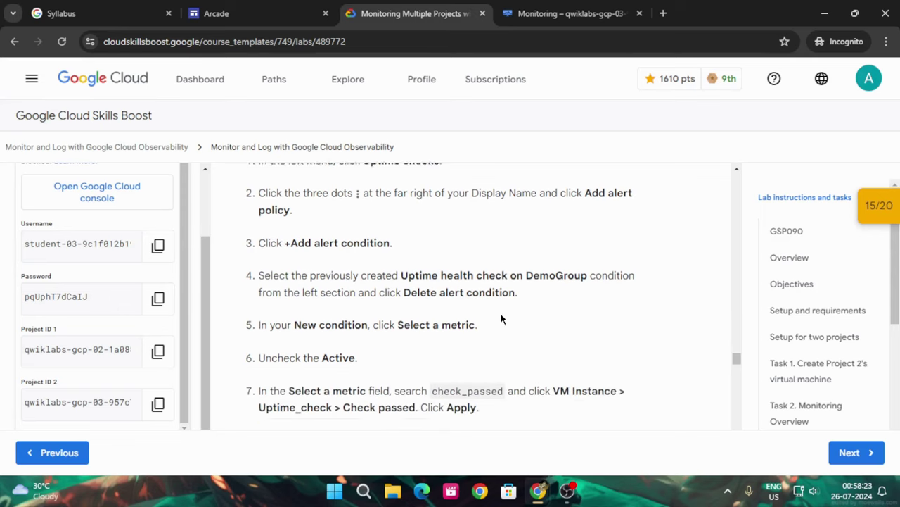
pyautogui.scroll(-1, 500, 318)
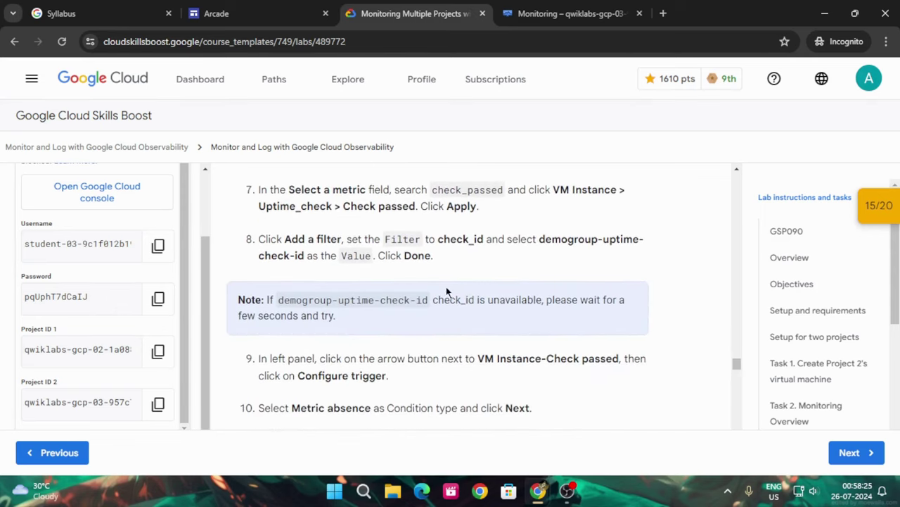
# Step: Add a check_id filter with the = comparator in the alerting policy and try to choose its value
pyautogui.click(566, 14)
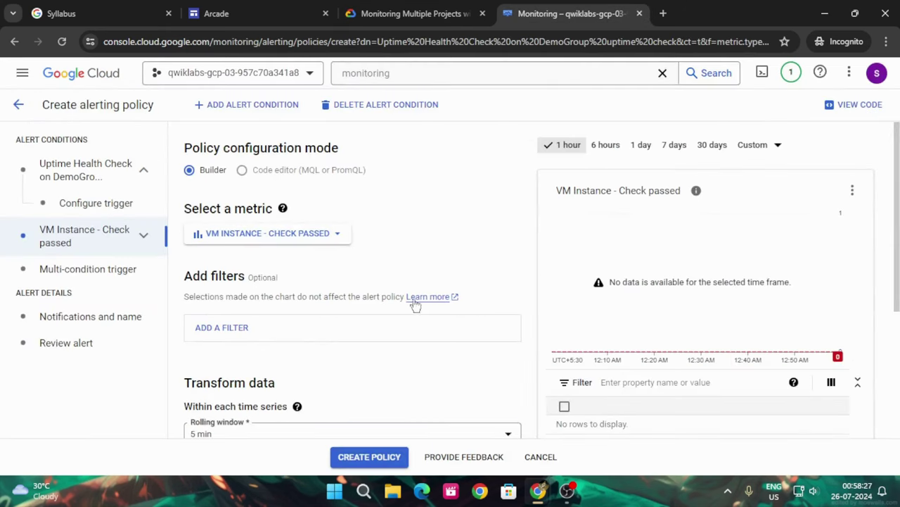
pyautogui.click(220, 329)
pyautogui.click(266, 383)
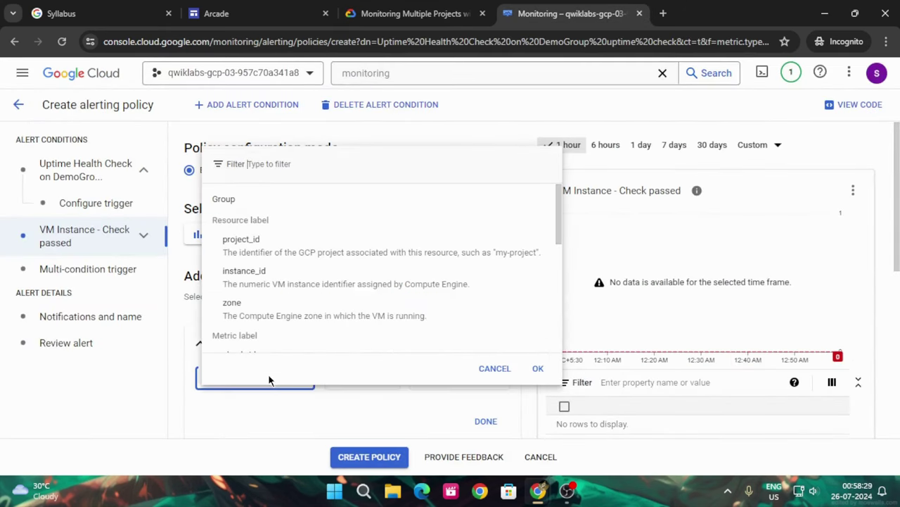
pyautogui.scroll(-1, 281, 257)
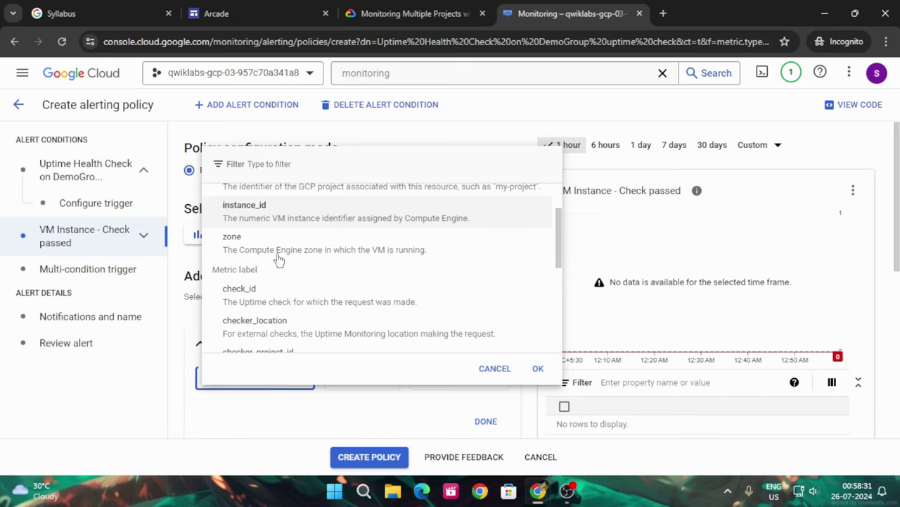
pyautogui.click(285, 295)
pyautogui.click(436, 378)
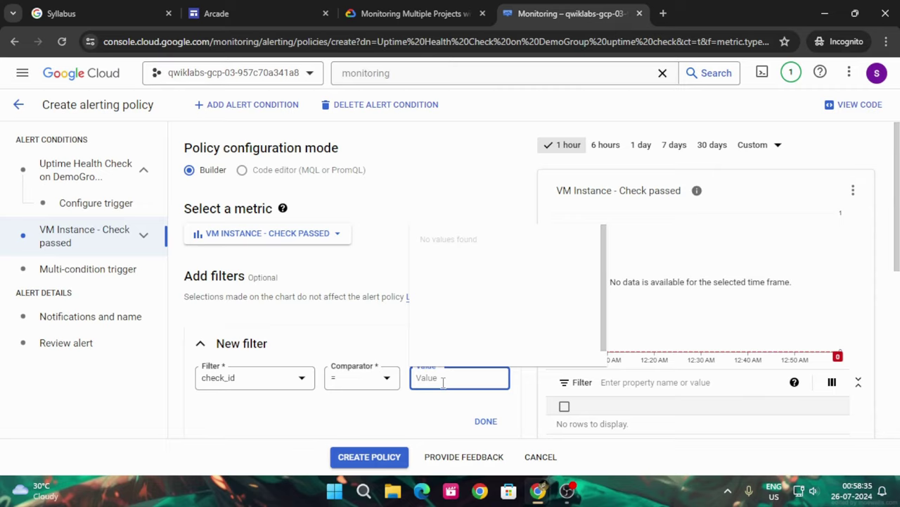
pyautogui.click(301, 413)
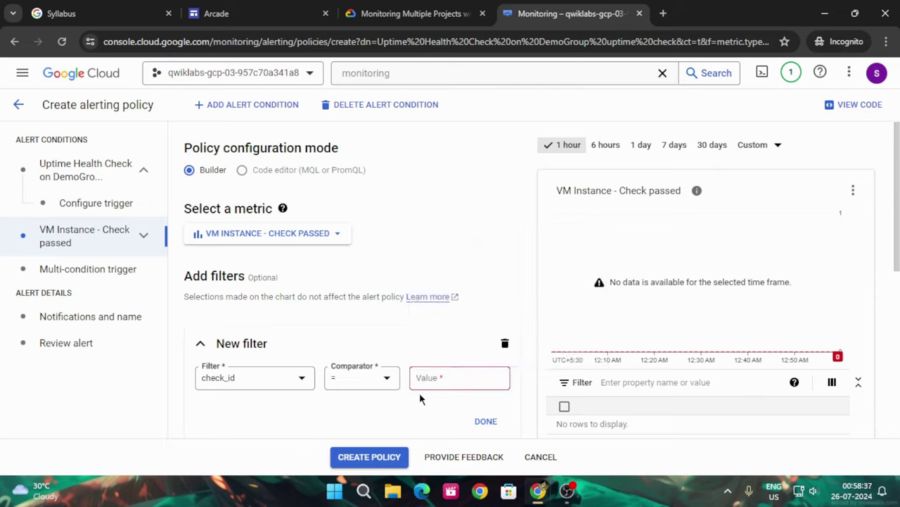
pyautogui.click(424, 376)
pyautogui.click(366, 411)
pyautogui.click(440, 381)
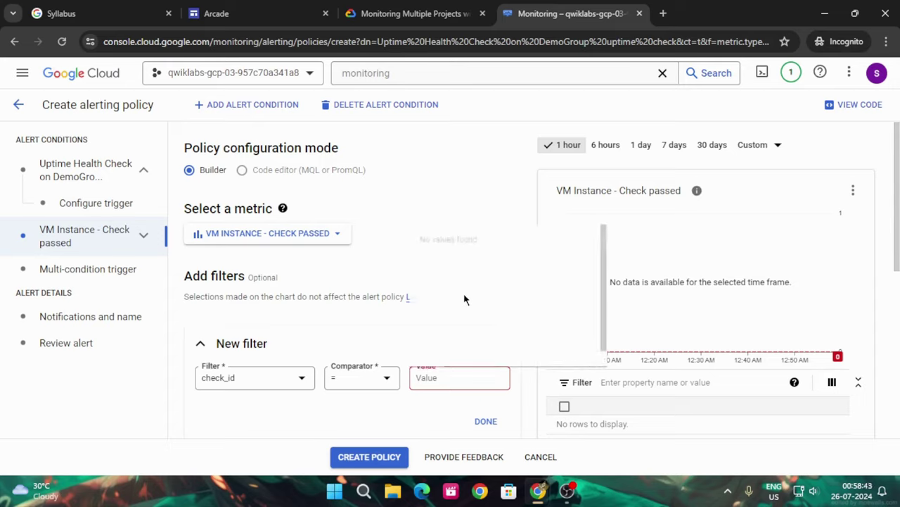
# Step: Reload the alerting policy page, dismiss the menu tip and review the DemoGroup uptime condition's settings
pyautogui.click(63, 44)
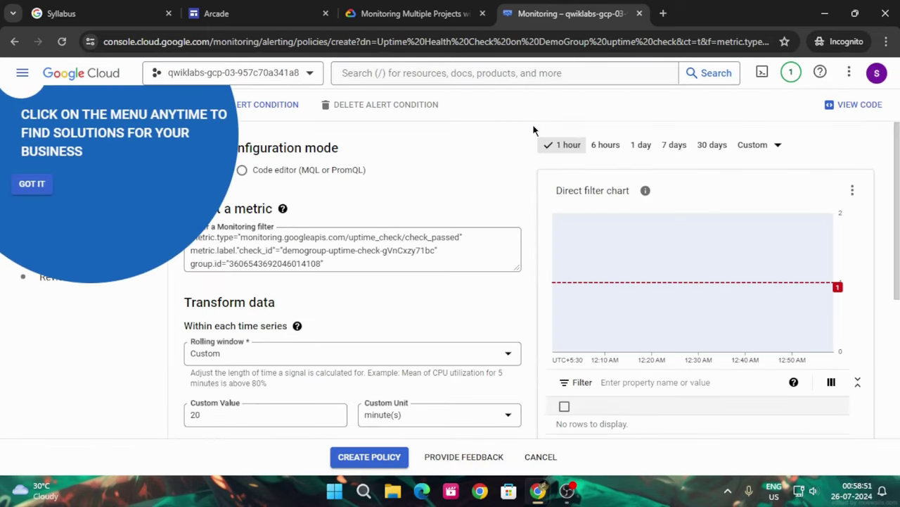
pyautogui.click(30, 183)
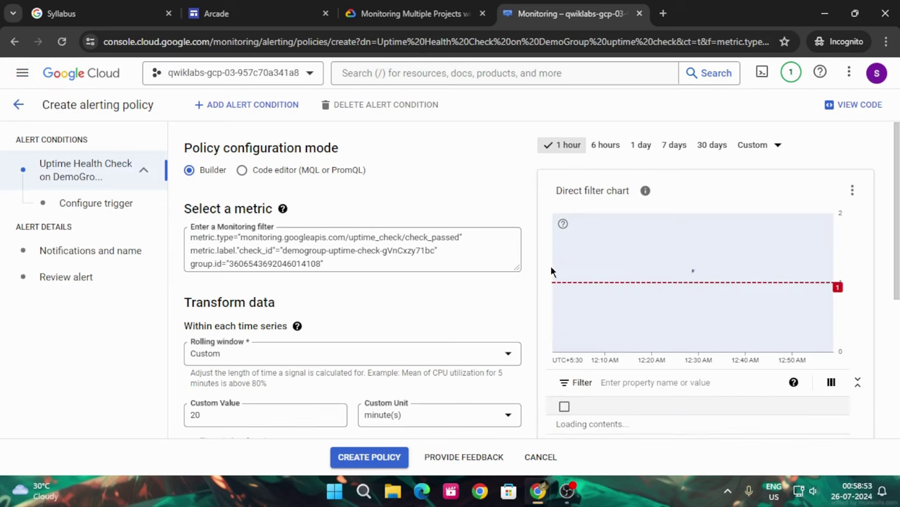
pyautogui.scroll(-2, 316, 284)
pyautogui.scroll(2, 316, 284)
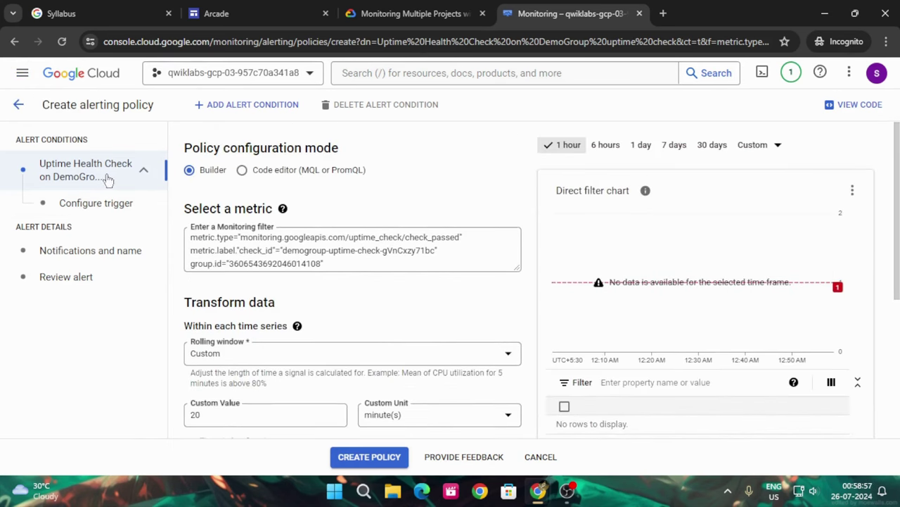
pyautogui.scroll(-4, 328, 331)
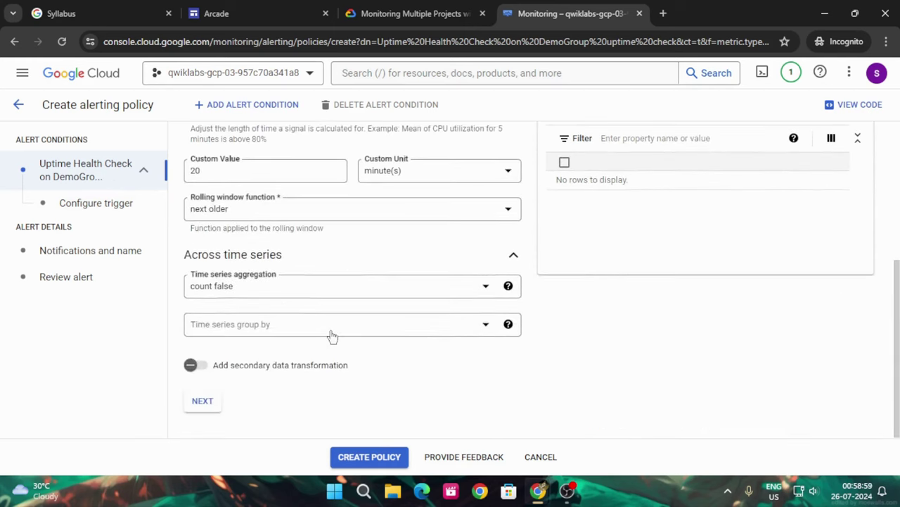
pyautogui.scroll(4, 348, 363)
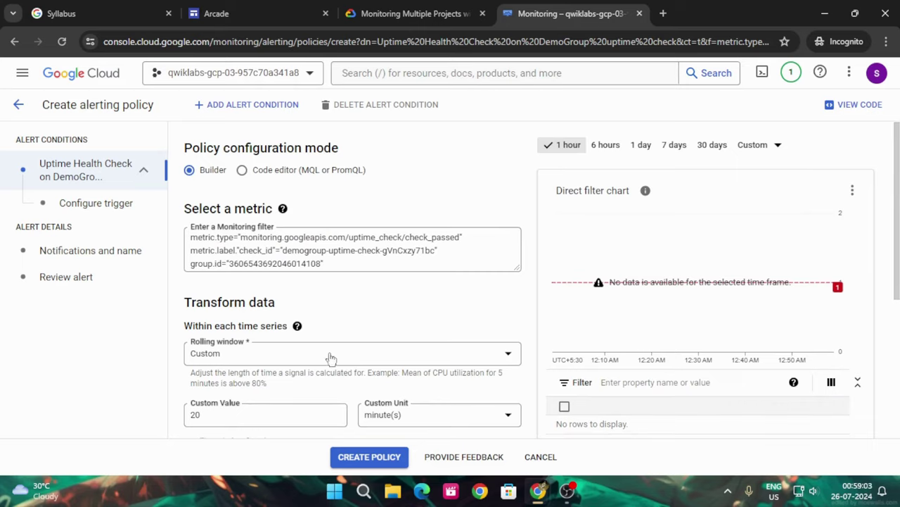
# Step: Add a new alert condition using the VM Instance > Uptime_check > Check passed metric, with the Active-only restriction off
pyautogui.click(254, 115)
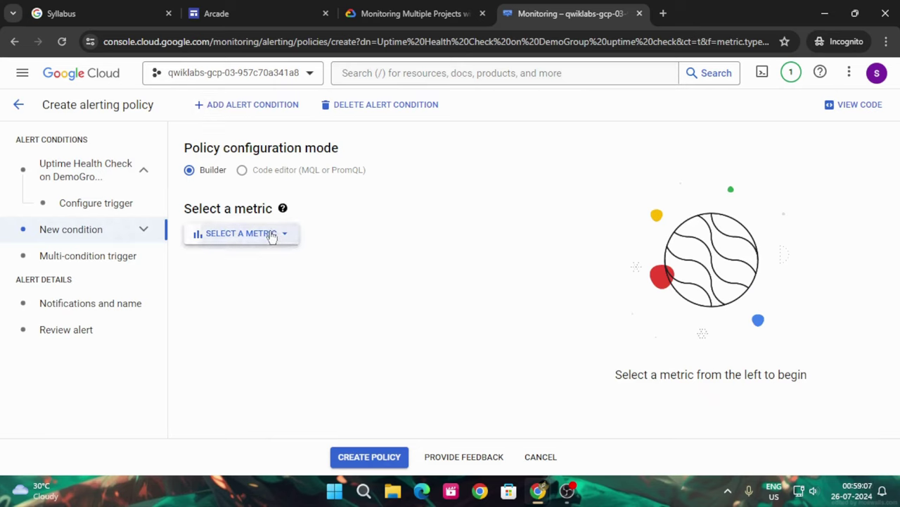
pyautogui.click(272, 236)
pyautogui.click(283, 258)
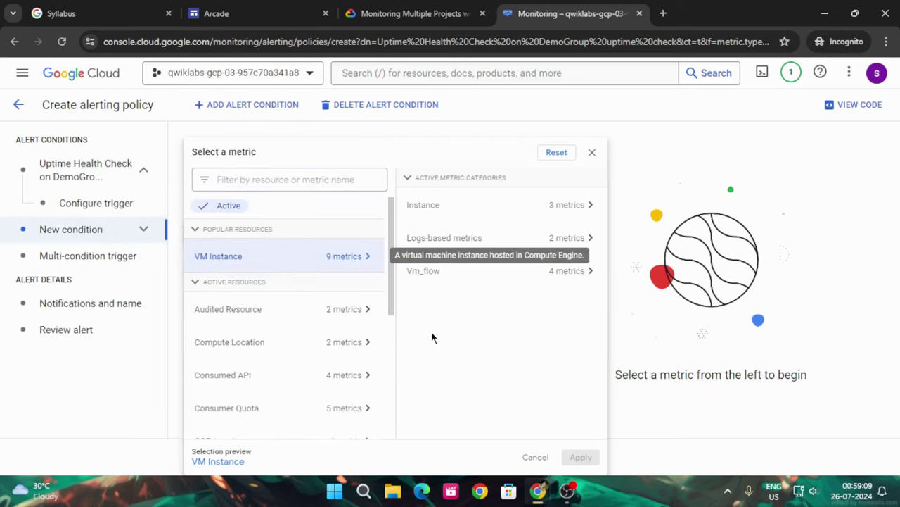
pyautogui.click(208, 209)
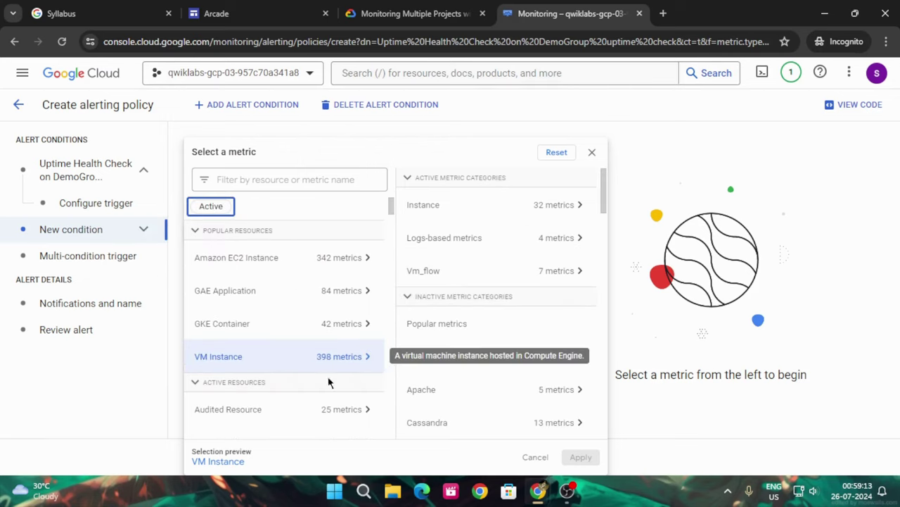
pyautogui.click(339, 361)
pyautogui.click(349, 363)
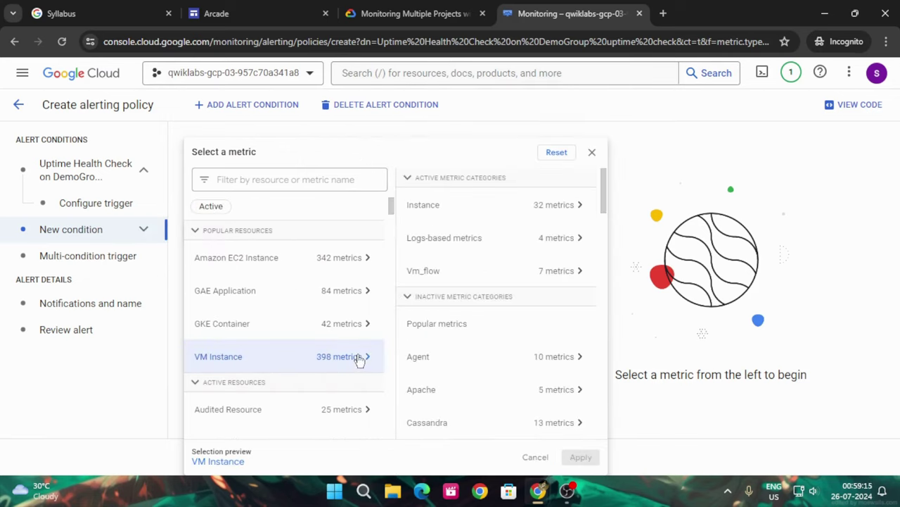
pyautogui.scroll(-8, 485, 331)
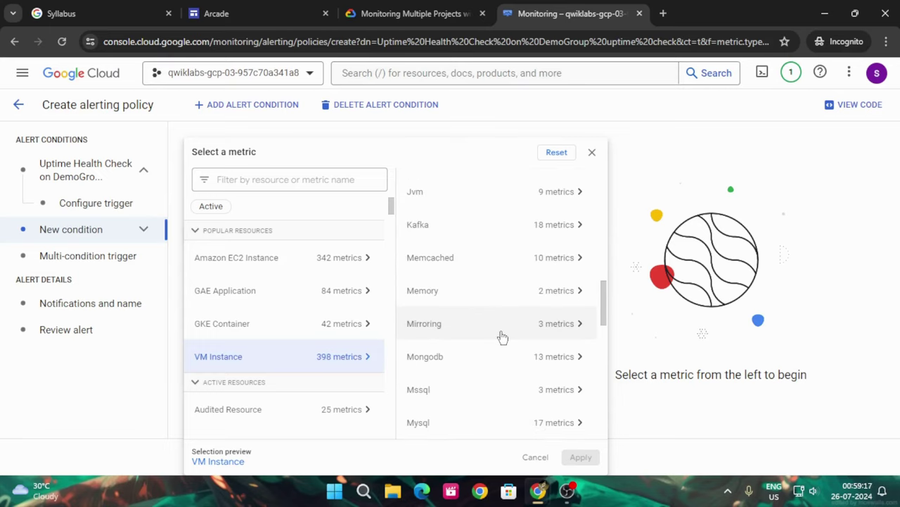
pyautogui.scroll(-8, 502, 338)
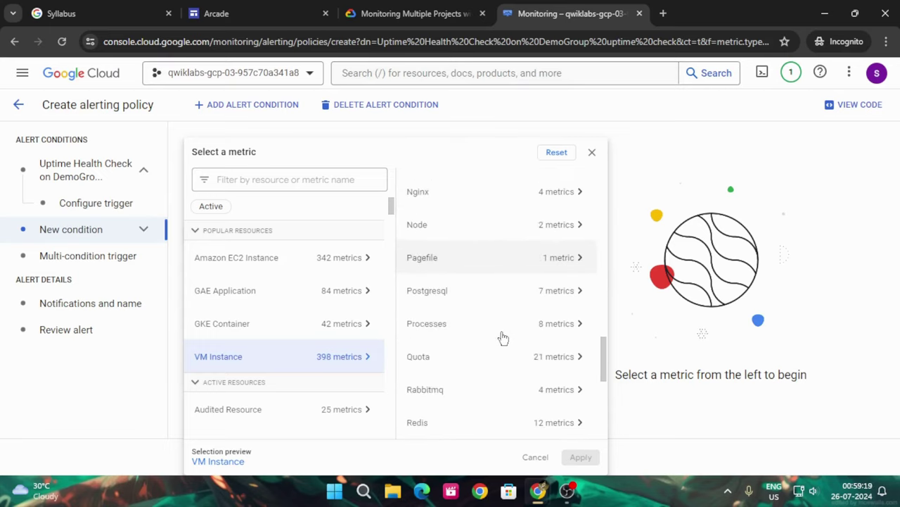
pyautogui.scroll(-2, 507, 340)
pyautogui.click(567, 296)
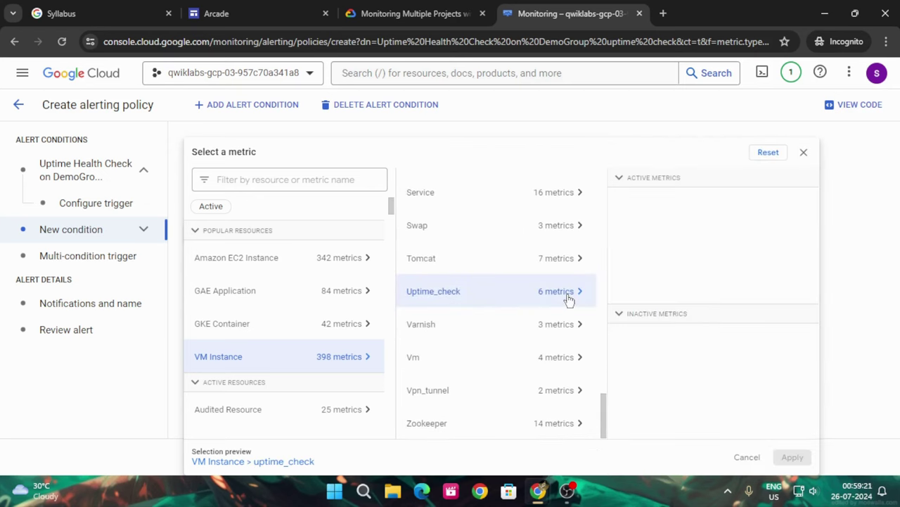
pyautogui.click(648, 339)
pyautogui.click(793, 457)
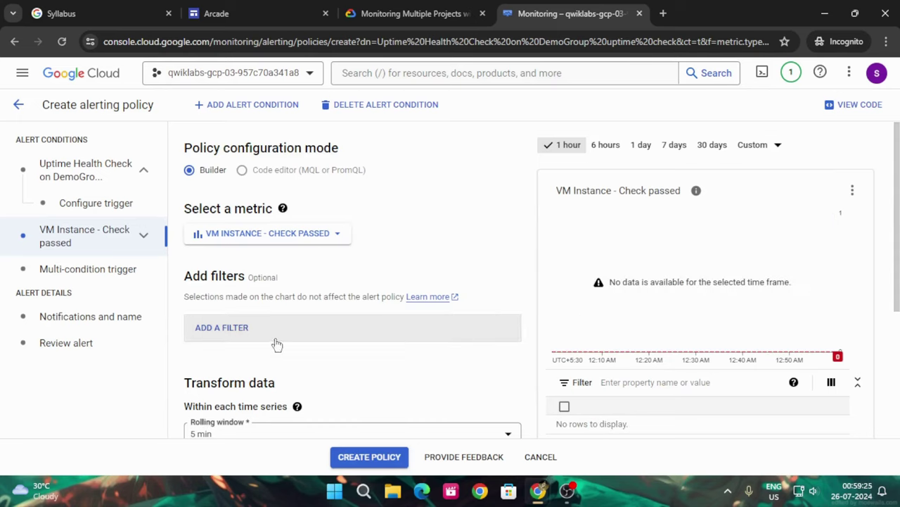
# Step: Add a check_id filter with the = comparator to the VM Instance - Check passed condition and open its value choices
pyautogui.click(216, 334)
pyautogui.click(287, 382)
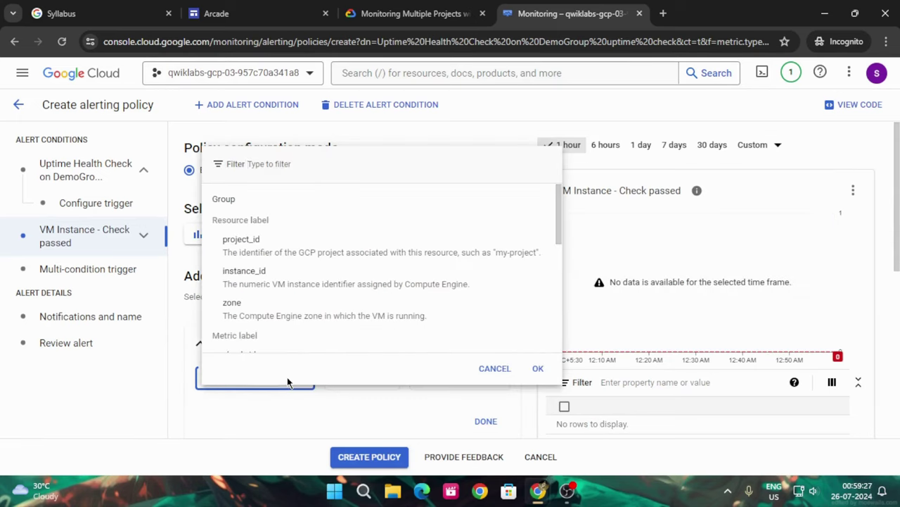
pyautogui.scroll(-1, 271, 302)
pyautogui.click(271, 296)
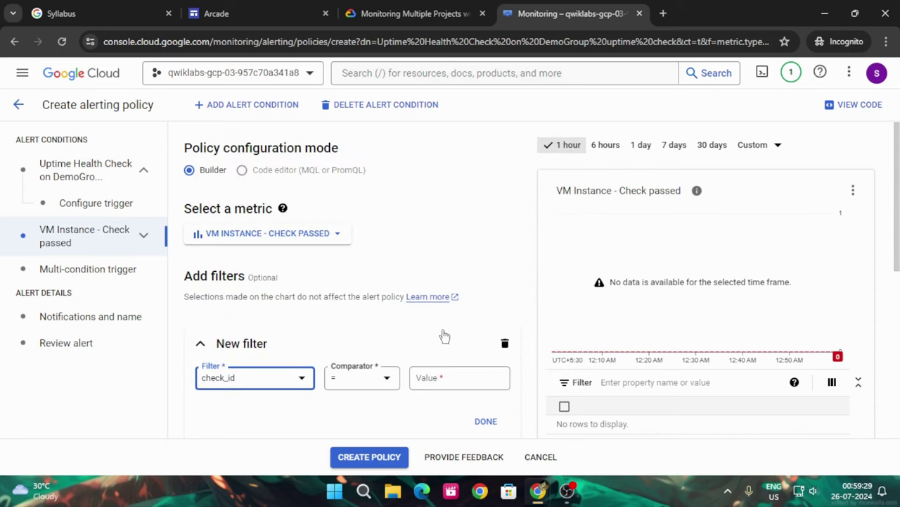
pyautogui.click(462, 377)
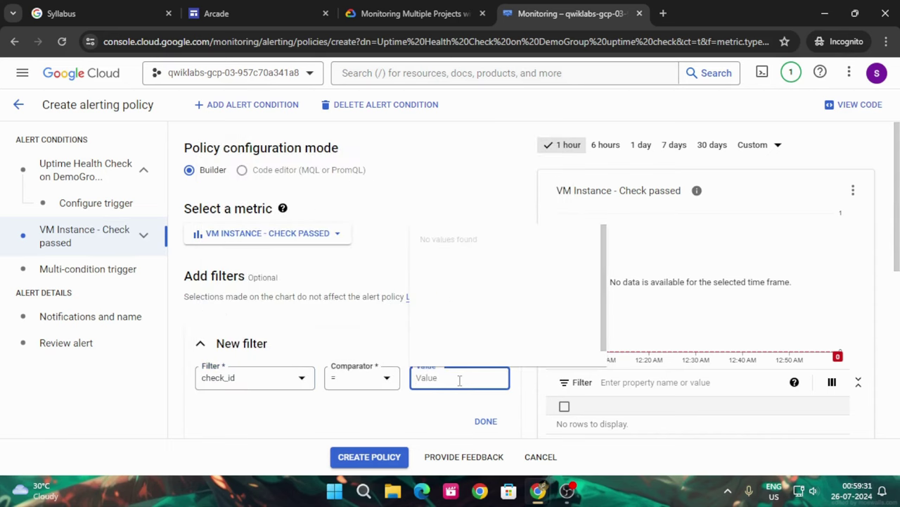
# Step: Try demogroup-uptime-check-id, copied from the lab instructions, as the check_id filter's value and clear it again
pyautogui.click(411, 13)
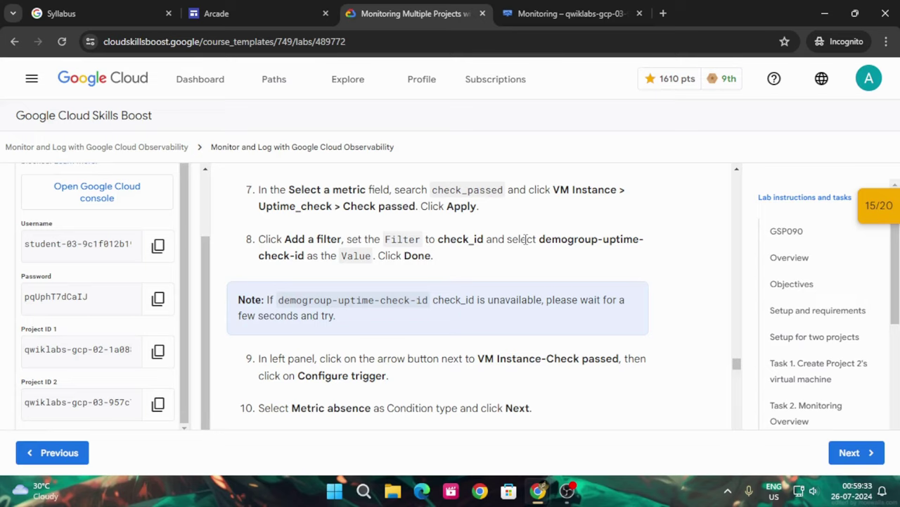
pyautogui.moveTo(540, 239); pyautogui.dragTo(325, 265)
pyautogui.hotkey('ctrl', 'c')
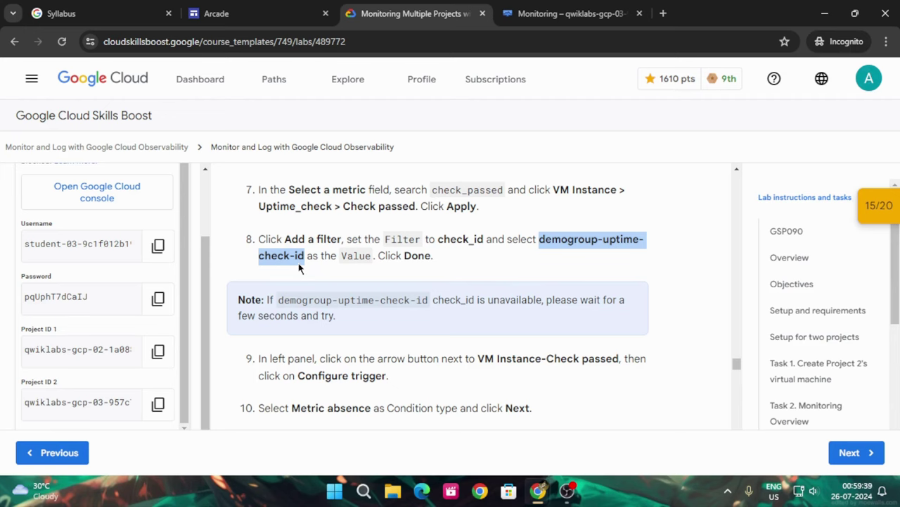
pyautogui.click(570, 14)
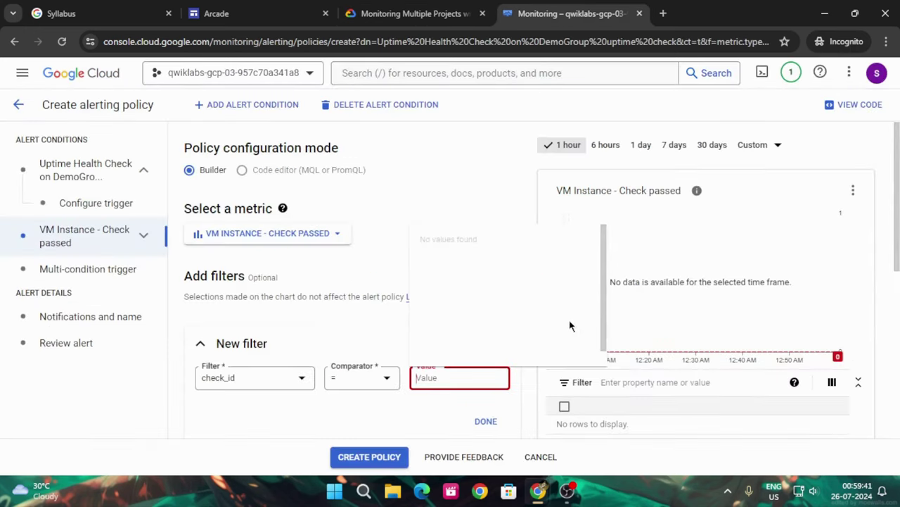
pyautogui.hotkey('ctrl', 'v')
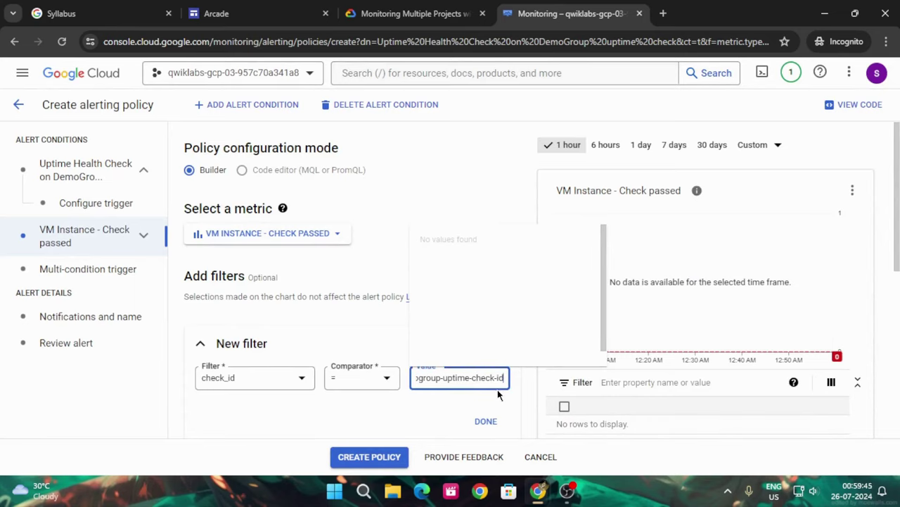
pyautogui.press('BackSpace')
pyautogui.press('BackSpace')
pyautogui.press('BackSpace')
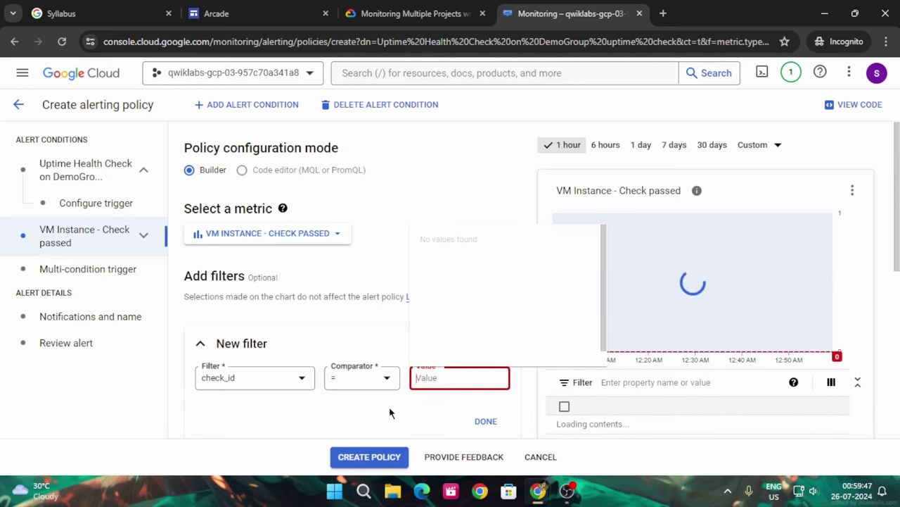
pyautogui.click(340, 414)
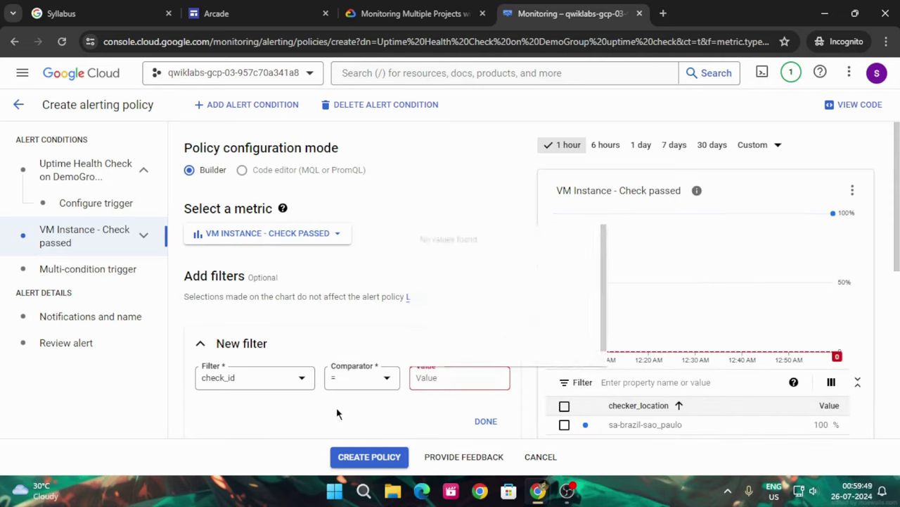
# Step: Expand the VM Instance - Check passed condition, recheck its filter against the lab instructions and retry choosing the check_id value
pyautogui.click(90, 247)
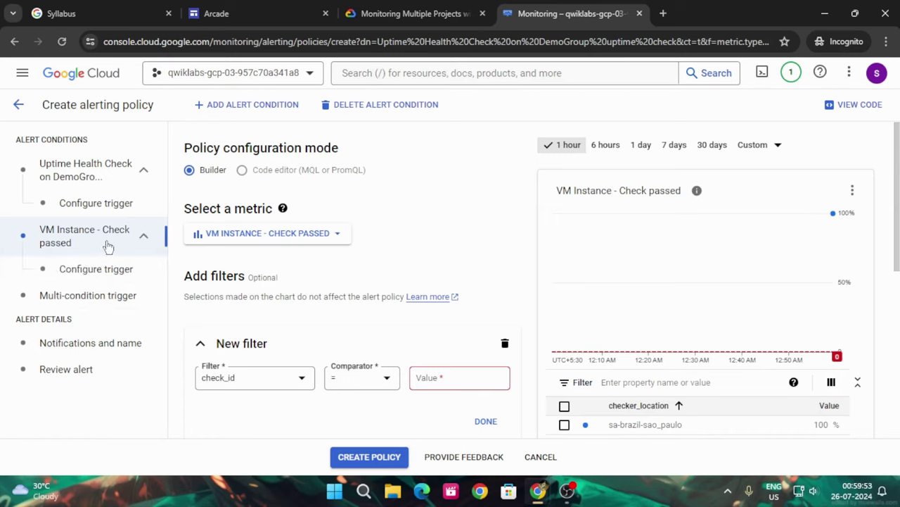
pyautogui.click(462, 377)
pyautogui.click(288, 377)
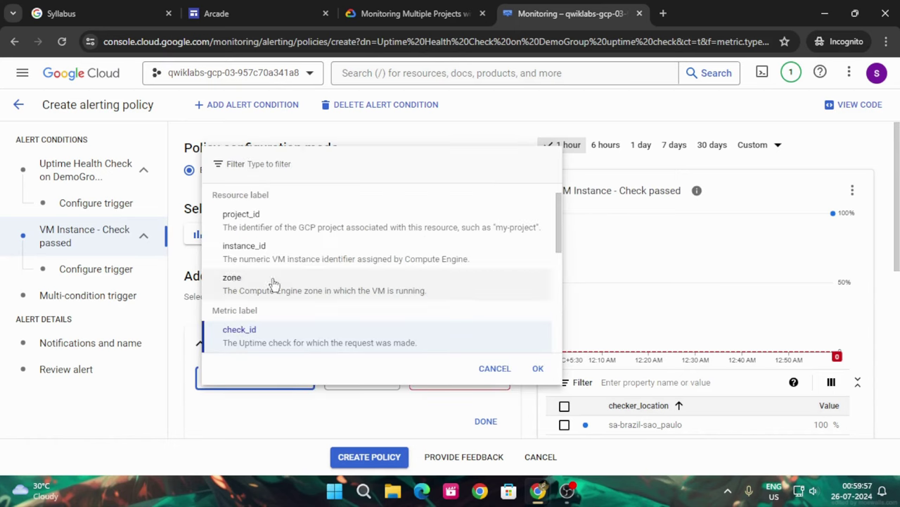
pyautogui.scroll(-2, 272, 278)
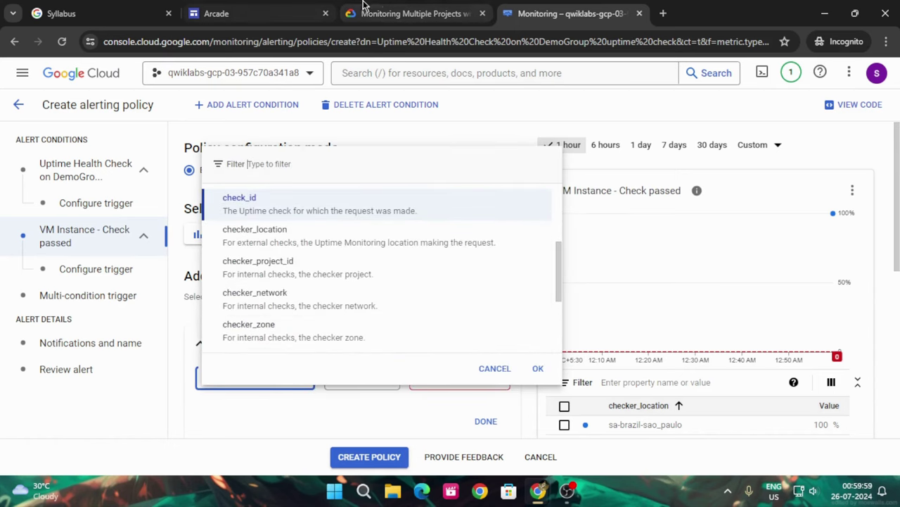
pyautogui.click(415, 13)
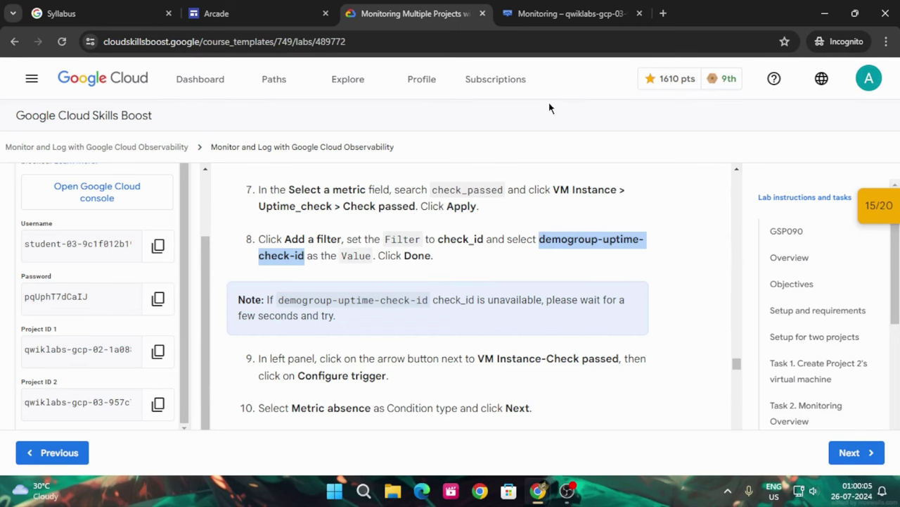
pyautogui.click(567, 13)
pyautogui.click(285, 208)
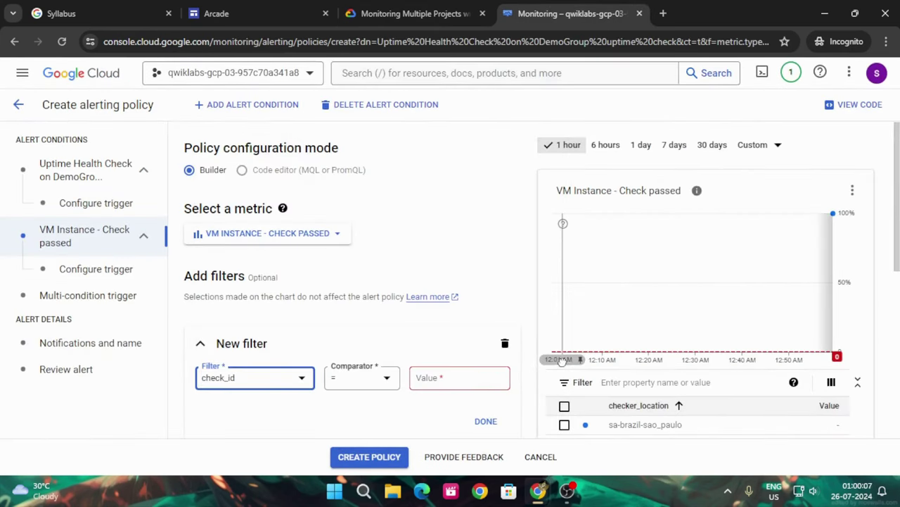
pyautogui.click(447, 377)
pyautogui.click(463, 251)
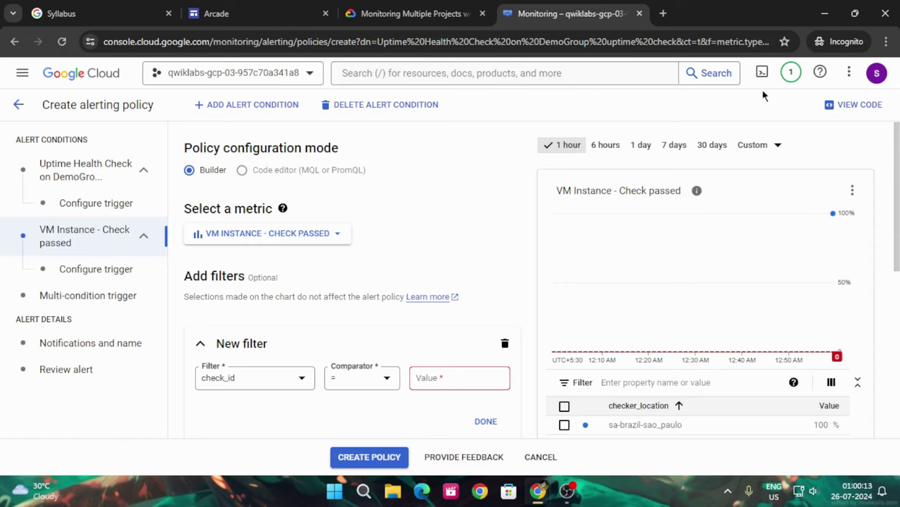
# Step: Check the notifications and delete the Uptime Health Check on DemoGroup condition from the alerting policy
pyautogui.click(790, 74)
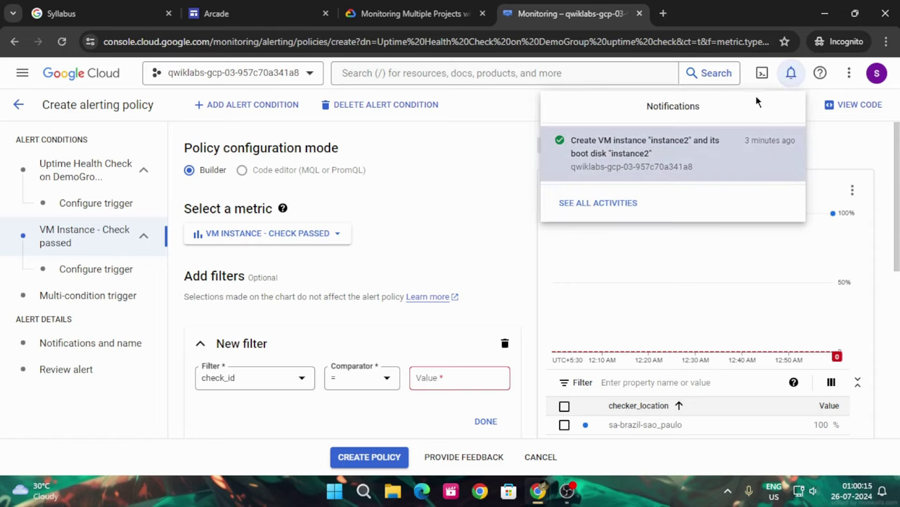
pyautogui.click(797, 81)
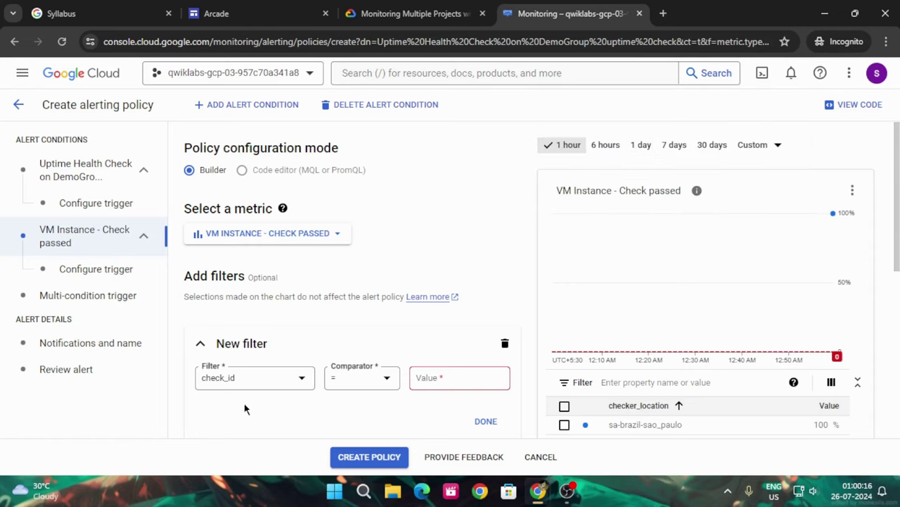
pyautogui.click(143, 170)
pyautogui.click(143, 171)
pyautogui.click(110, 174)
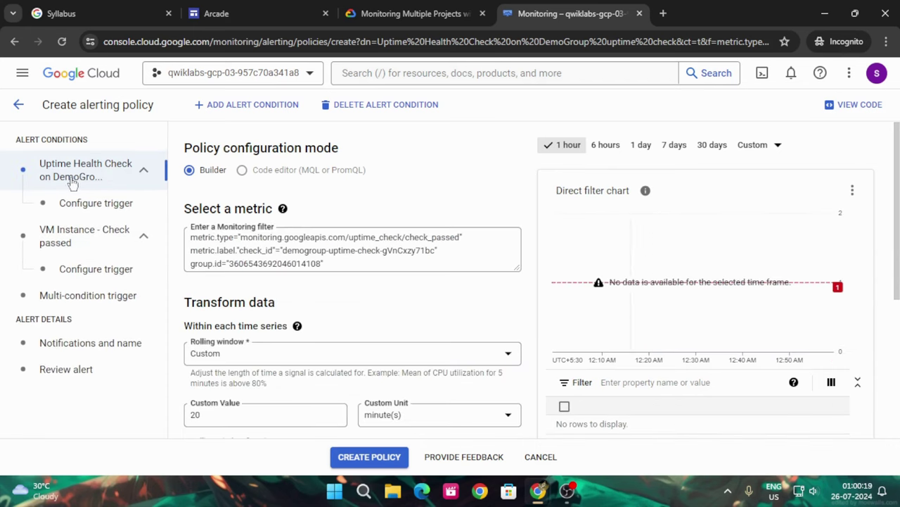
pyautogui.click(354, 104)
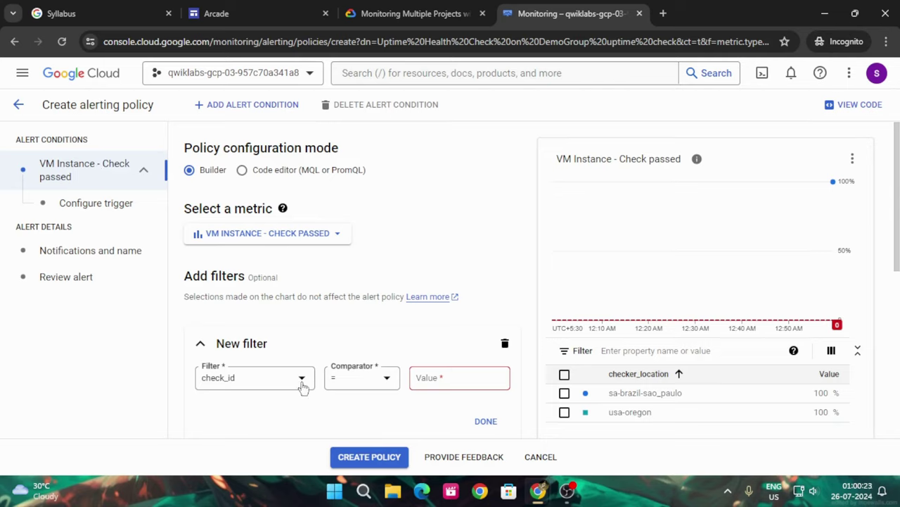
# Step: Recheck the available check_id filter values and review the lab's instructions on the alert policy and the DemoGroup uptime check
pyautogui.click(428, 378)
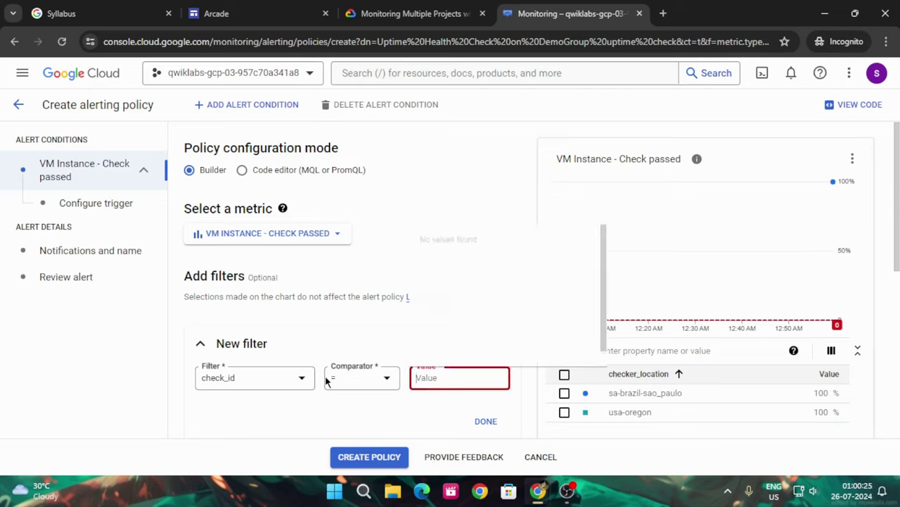
pyautogui.click(278, 380)
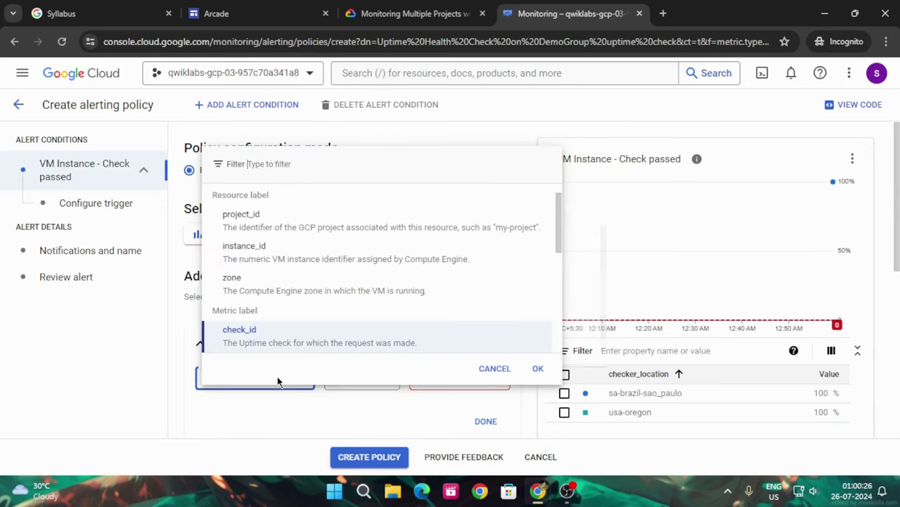
pyautogui.click(436, 7)
pyautogui.scroll(3, 633, 289)
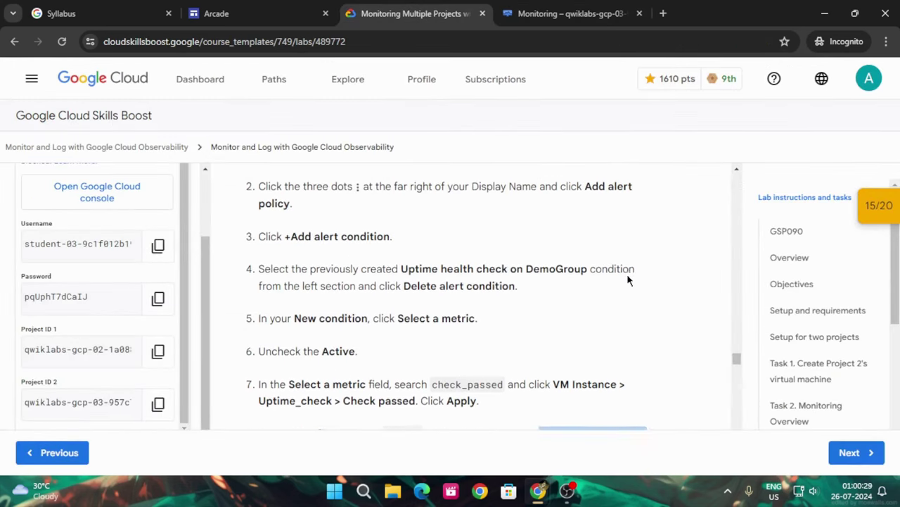
pyautogui.scroll(10, 628, 289)
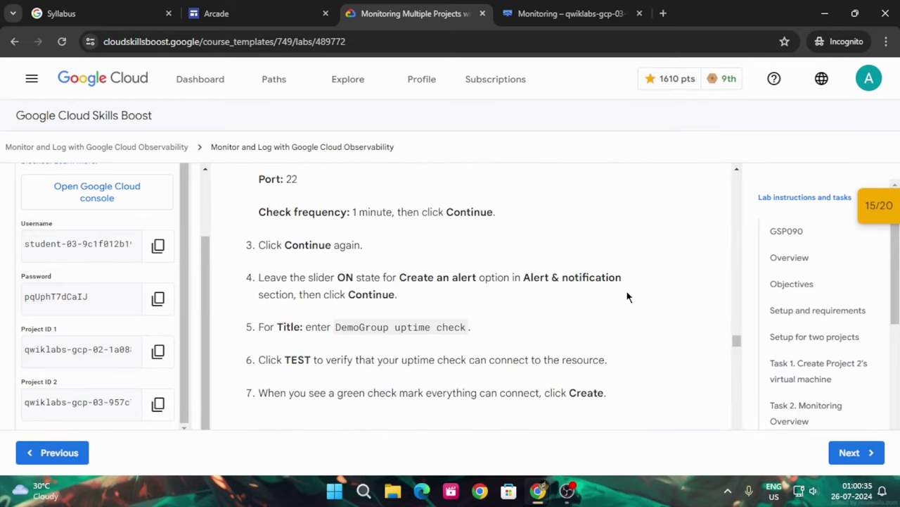
pyautogui.scroll(2, 626, 296)
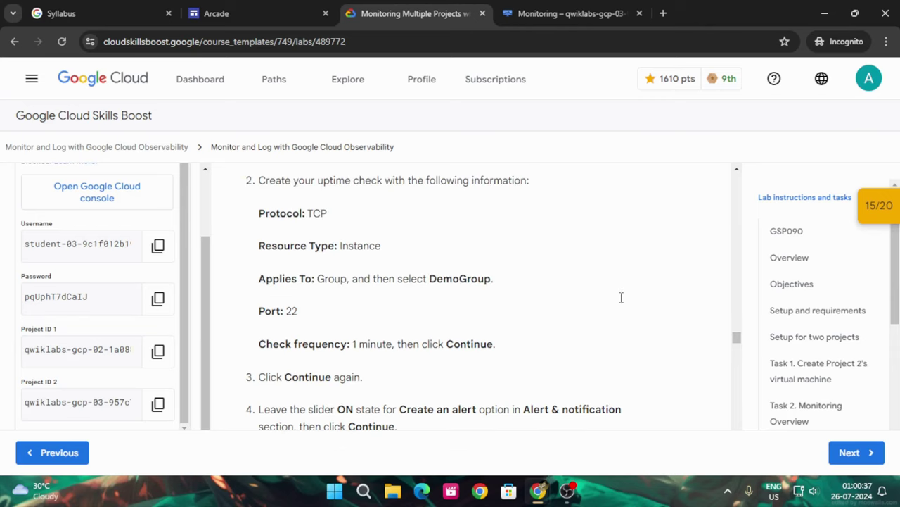
pyautogui.scroll(2, 618, 306)
pyautogui.hotkey('ctrl', 'Tab')
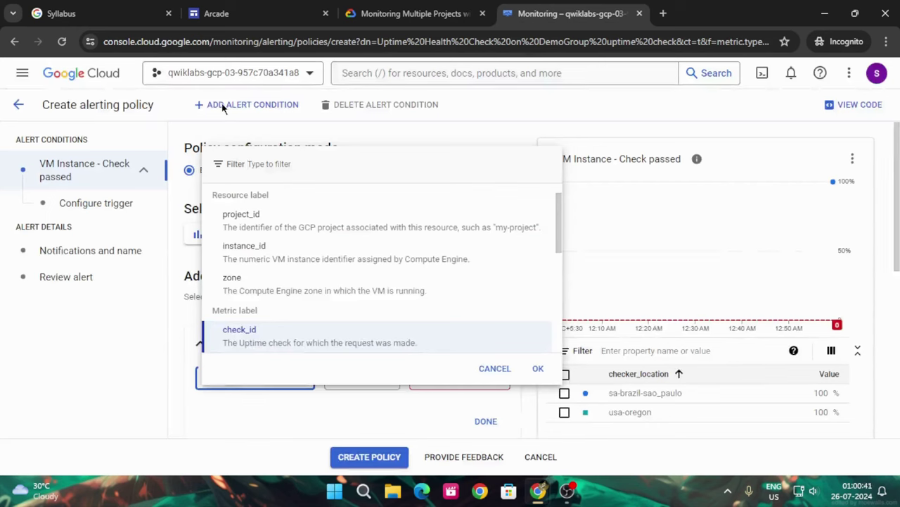
# Step: Discard the unfinished alerting policy and start a new one from the DemoGroup uptime check
pyautogui.click(18, 104)
pyautogui.click(18, 104)
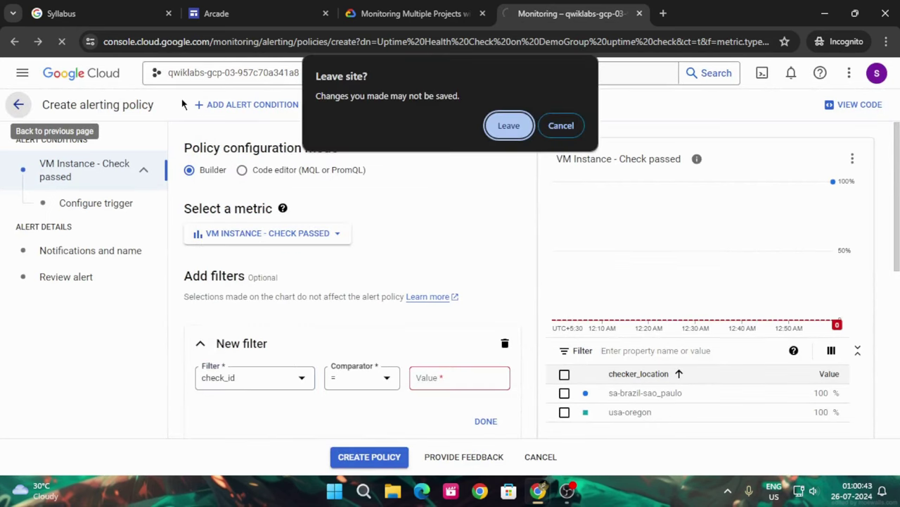
pyautogui.click(519, 140)
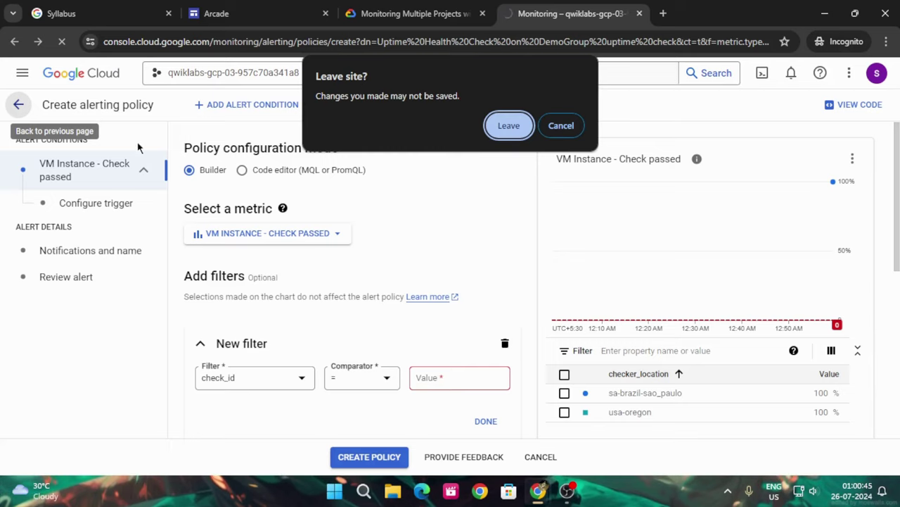
pyautogui.click(509, 125)
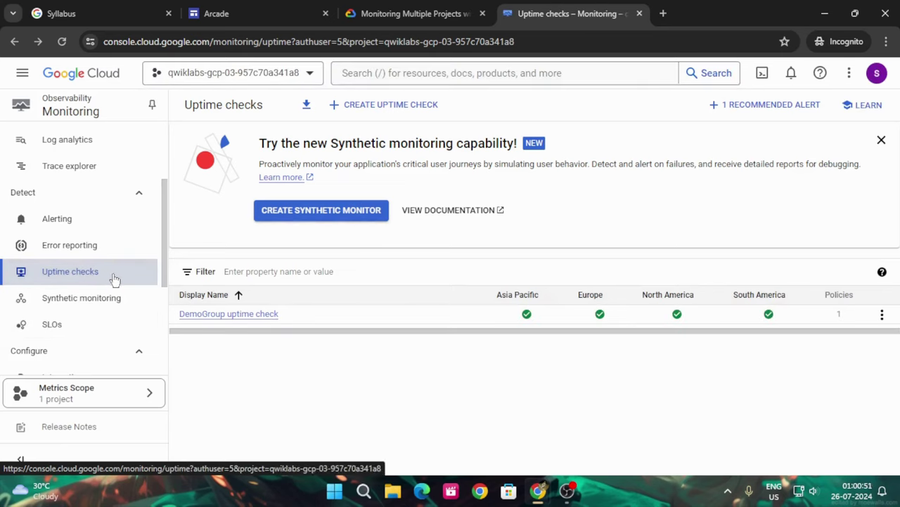
pyautogui.click(882, 315)
pyautogui.click(859, 394)
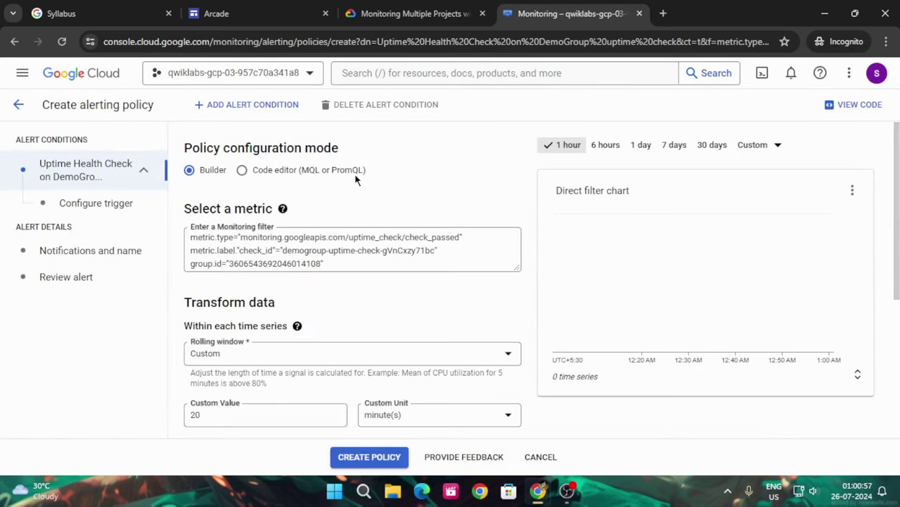
# Step: Add an alert condition using the VM Instance > Uptime_check > Check passed metric, with the active-only restriction turned off
pyautogui.click(233, 111)
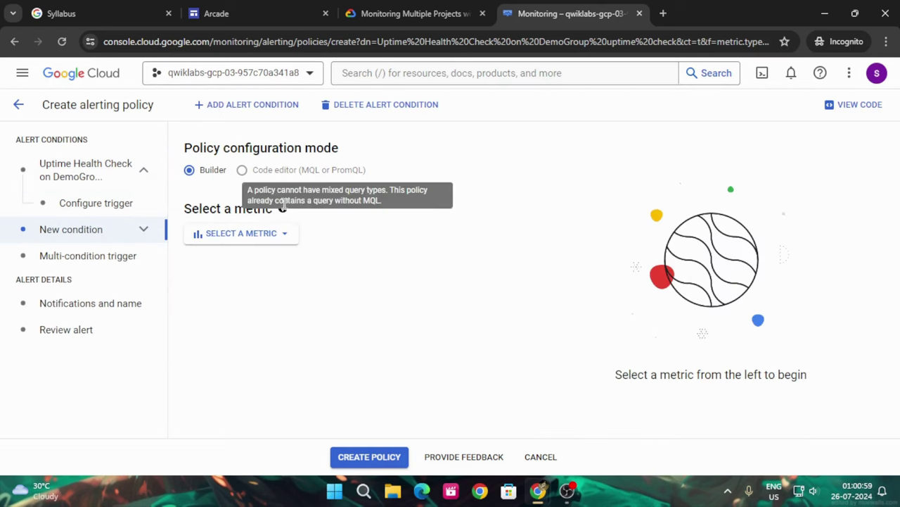
pyautogui.click(289, 235)
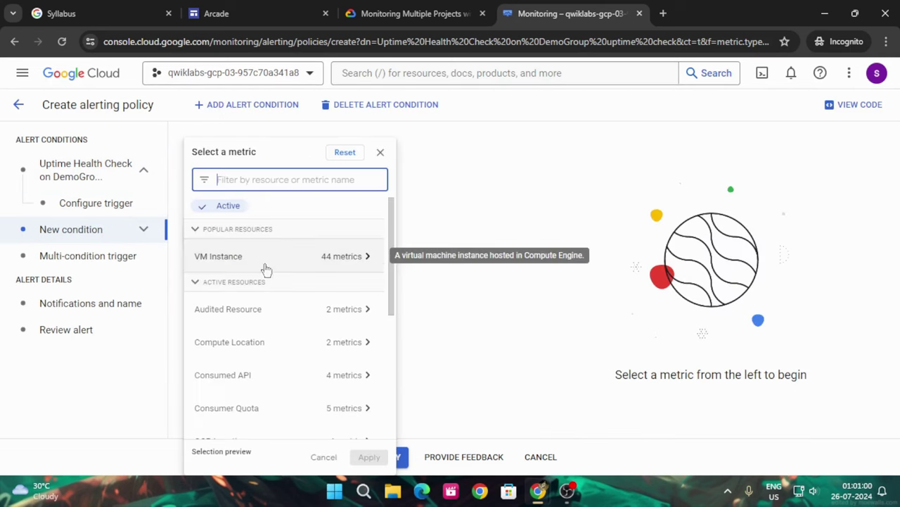
pyautogui.click(215, 211)
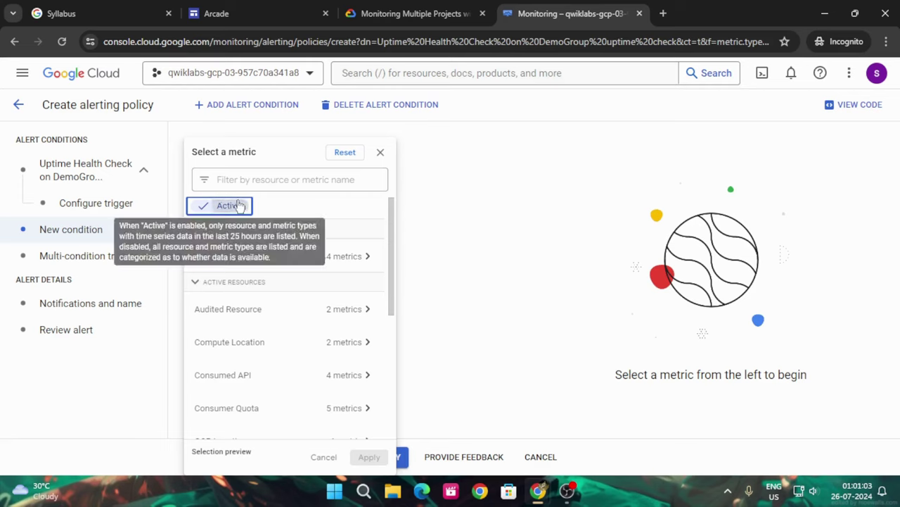
pyautogui.click(226, 205)
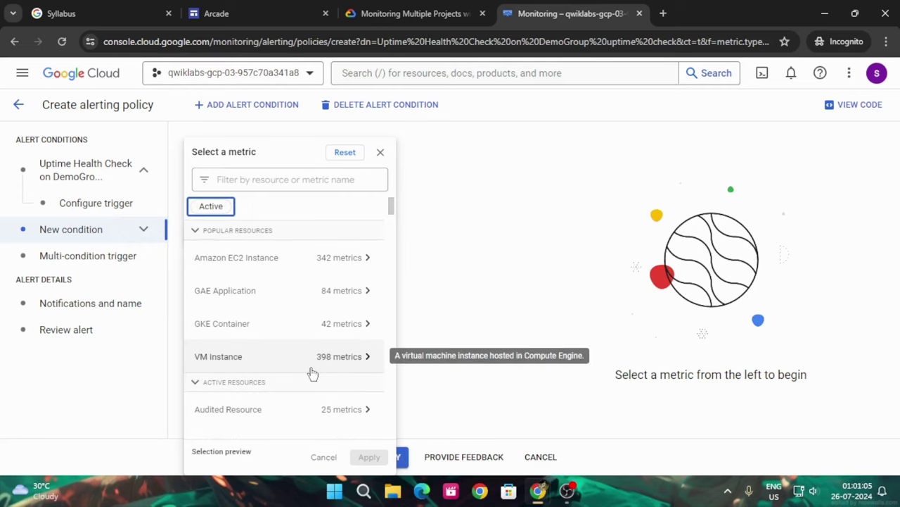
pyautogui.click(364, 356)
pyautogui.scroll(-2, 499, 316)
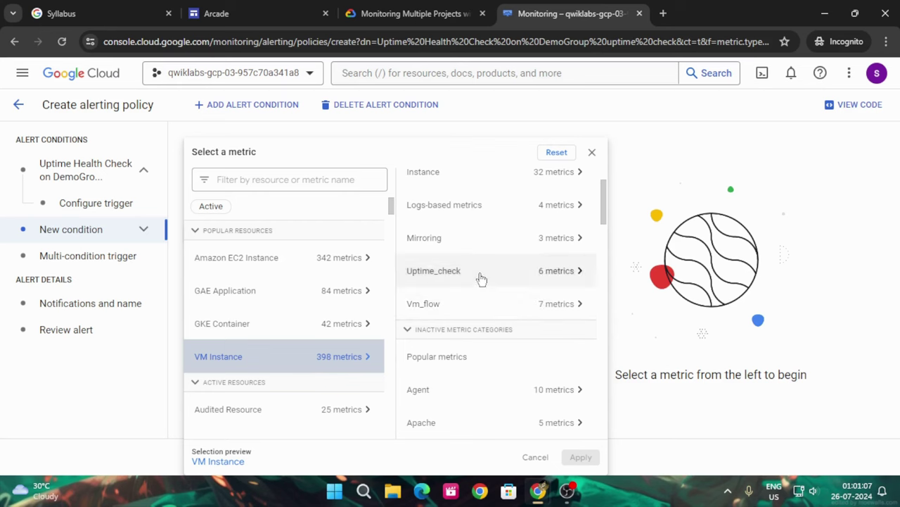
pyautogui.click(486, 275)
pyautogui.moveTo(624, 233)
pyautogui.click(640, 203)
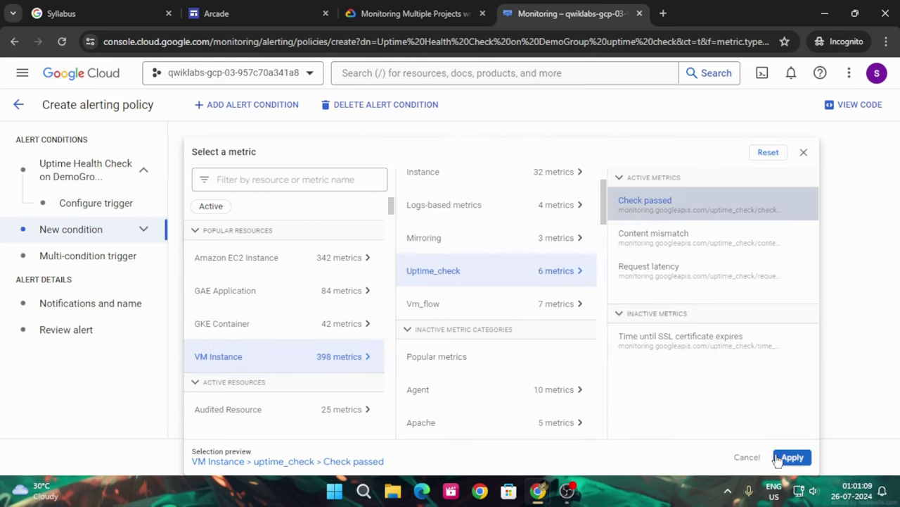
pyautogui.click(784, 458)
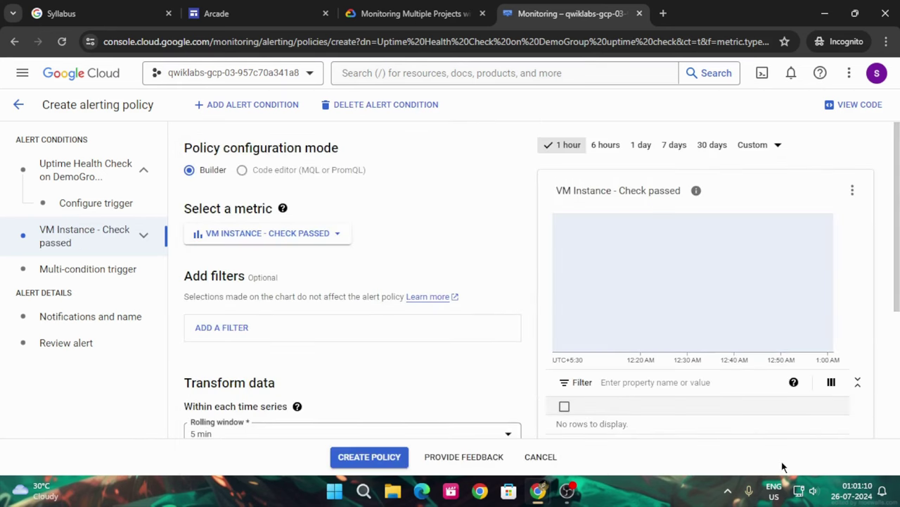
# Step: Add a filter to the Check passed condition where check_id = demogroup-uptime-check-gVnCxzy71bc
pyautogui.click(237, 334)
pyautogui.click(268, 383)
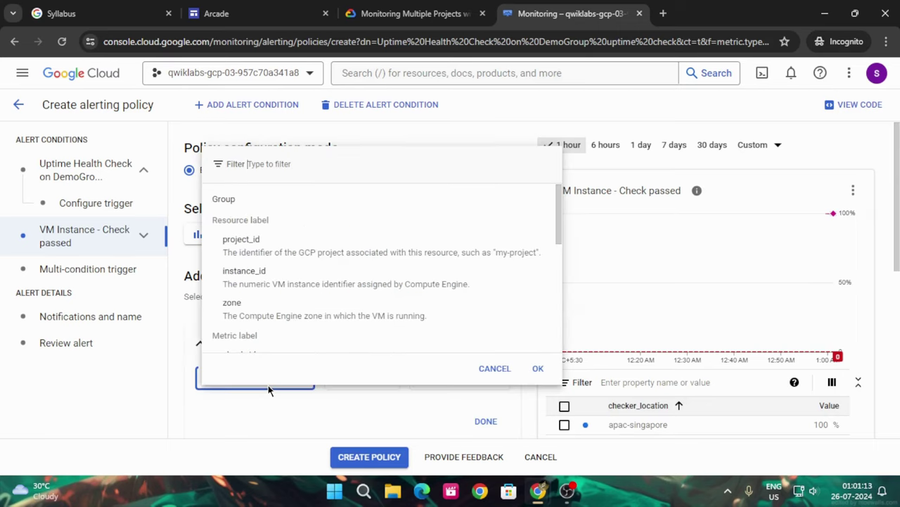
pyautogui.scroll(-2, 264, 285)
pyautogui.click(276, 234)
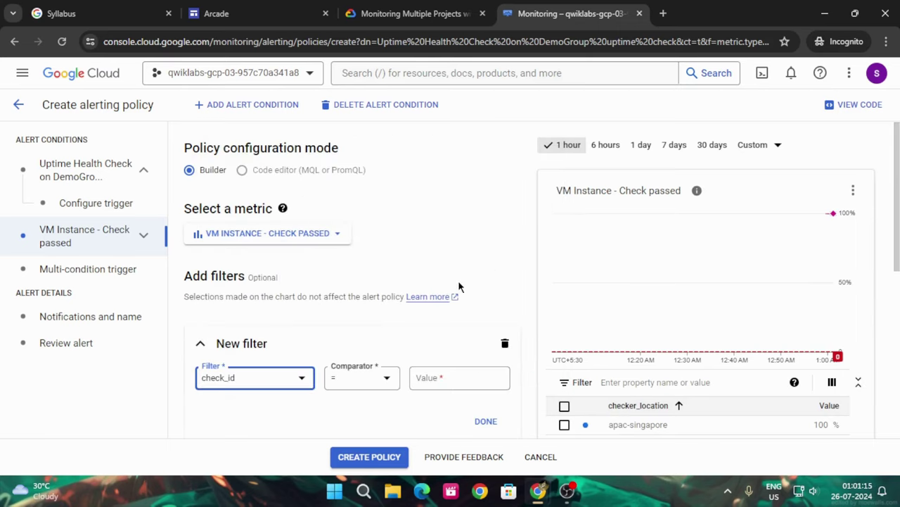
pyautogui.click(444, 380)
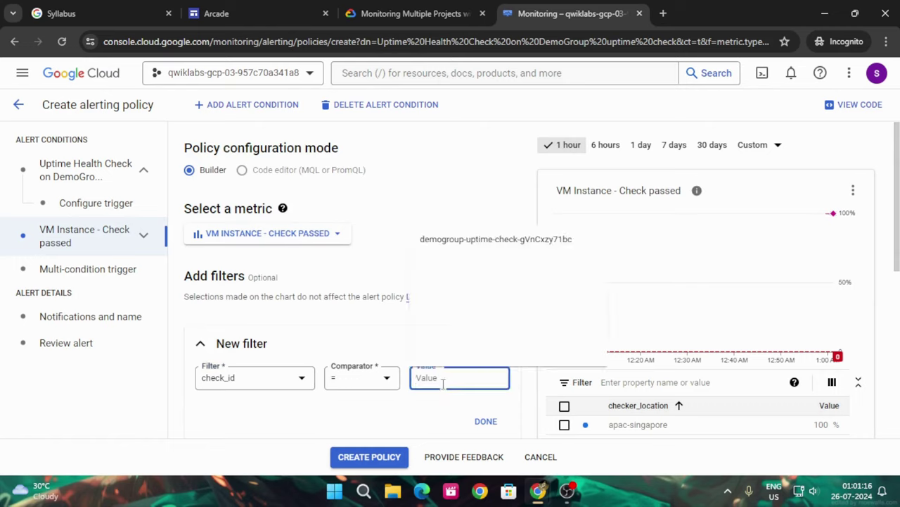
pyautogui.click(516, 243)
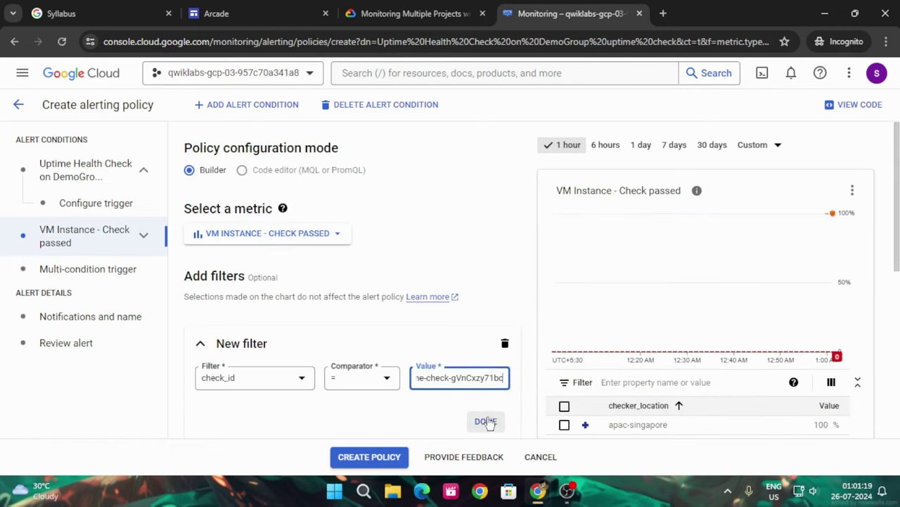
pyautogui.click(487, 421)
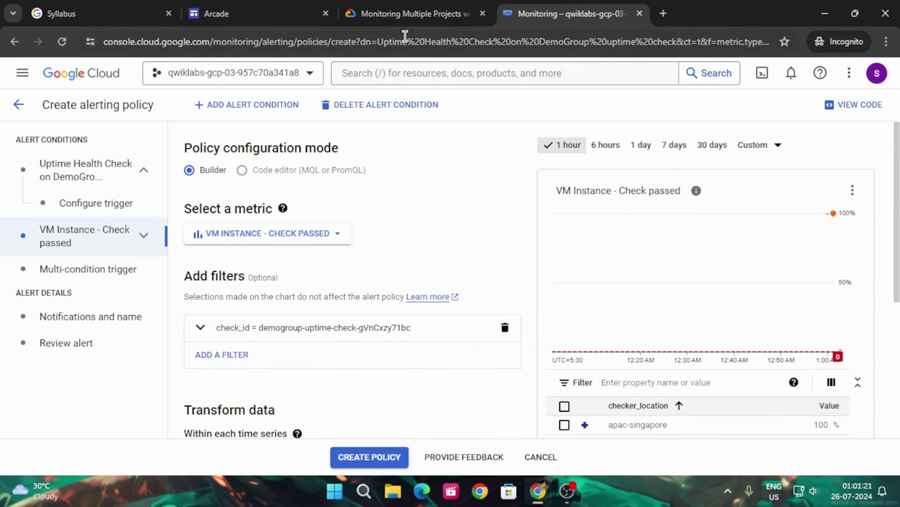
# Step: Consult the lab's trigger instructions and set the VM Instance - Check passed trigger's condition type to Metric absence
pyautogui.click(411, 13)
pyautogui.scroll(-5, 574, 310)
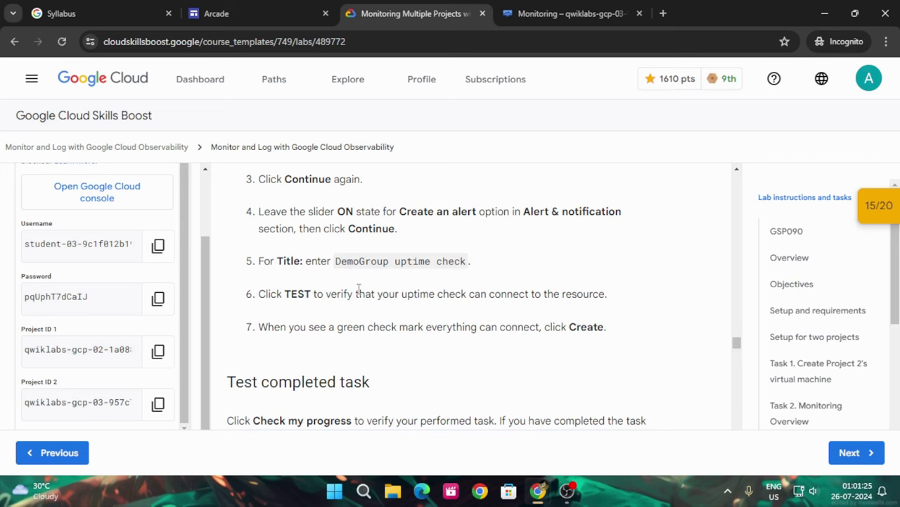
pyautogui.scroll(-10, 398, 295)
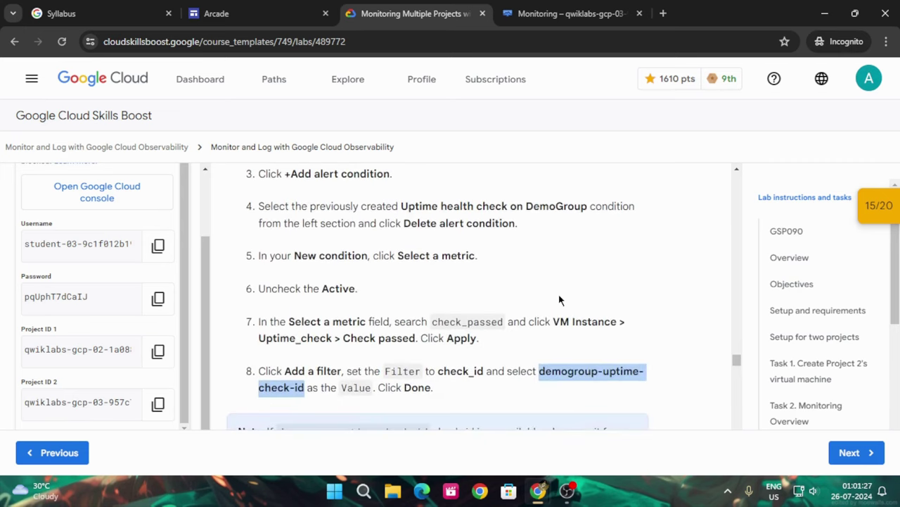
pyautogui.scroll(-3, 560, 301)
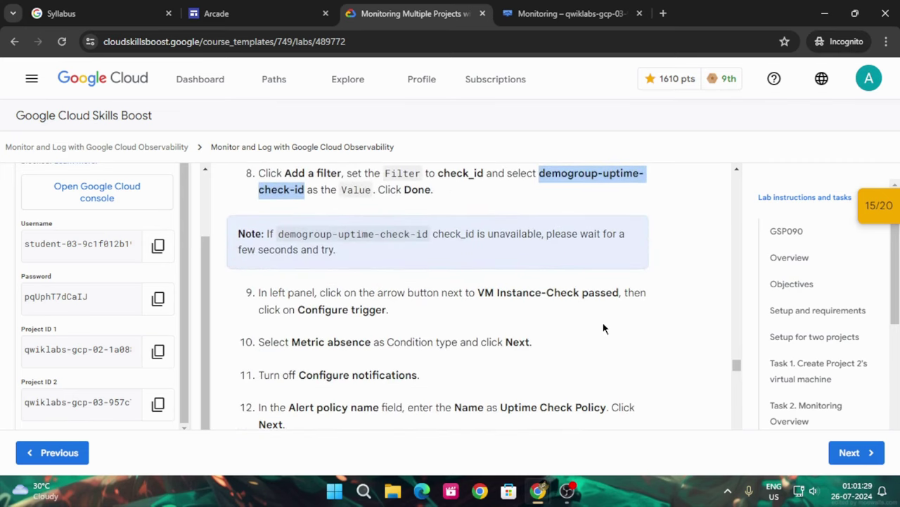
pyautogui.scroll(-1, 306, 300)
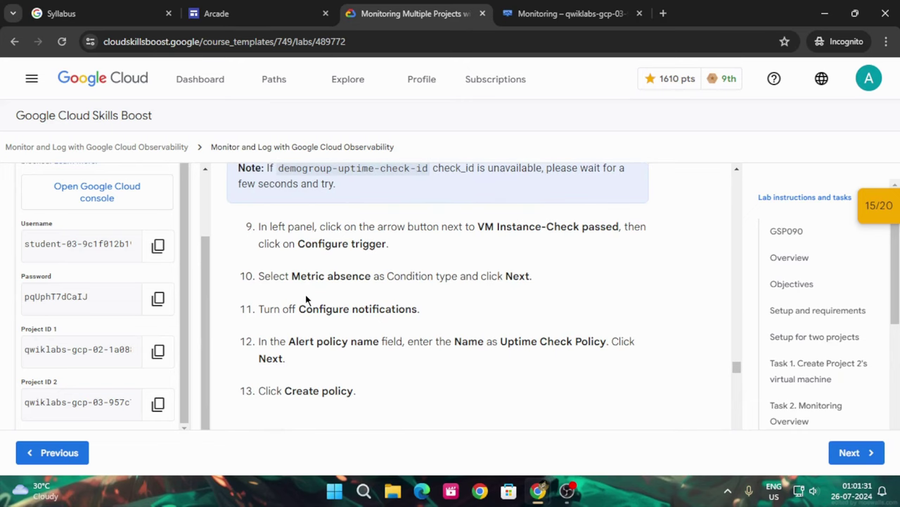
pyautogui.scroll(1, 338, 271)
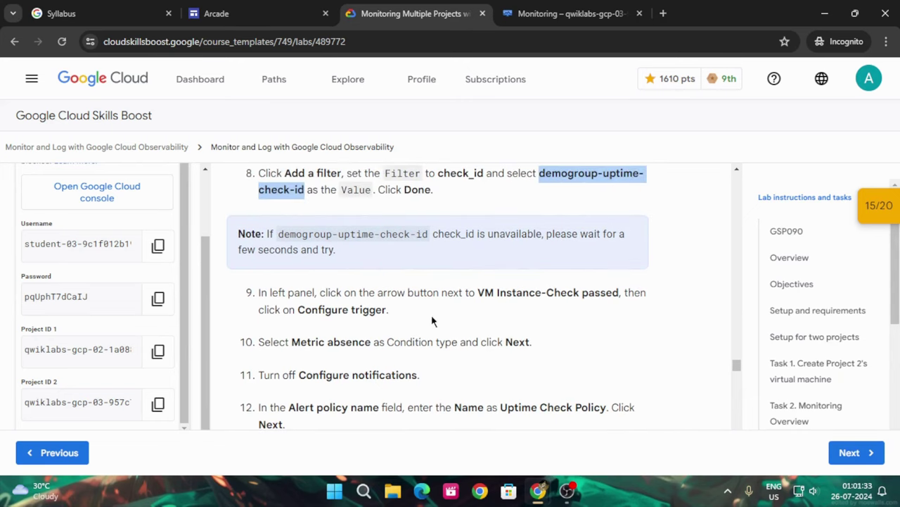
pyautogui.click(590, 13)
pyautogui.click(62, 239)
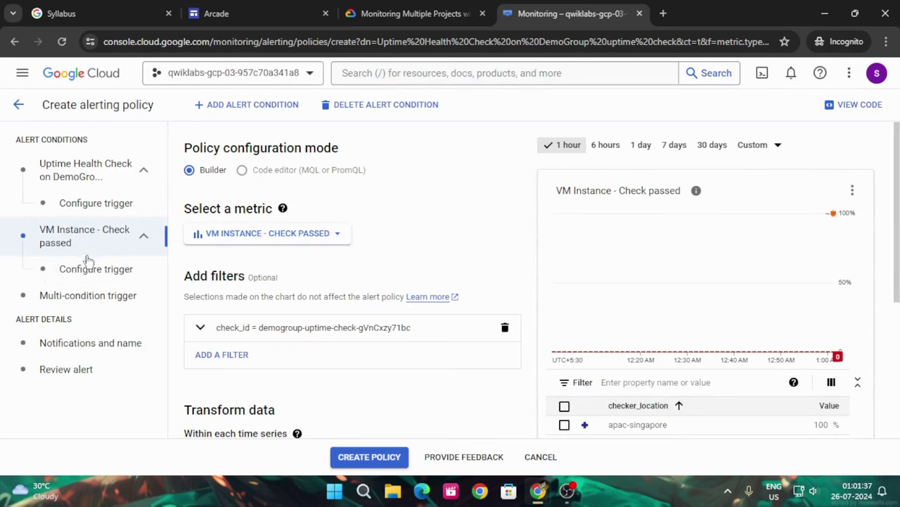
pyautogui.click(86, 273)
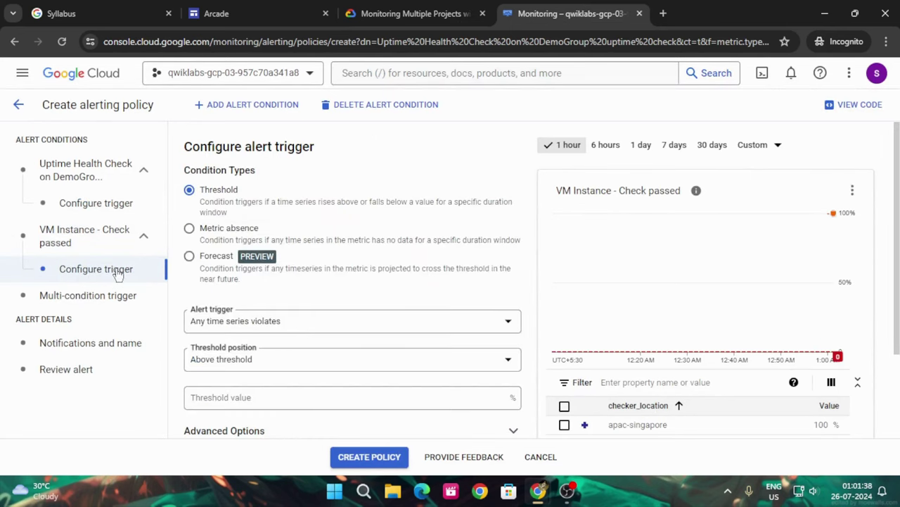
pyautogui.click(189, 229)
pyautogui.scroll(-2, 352, 288)
pyautogui.click(204, 330)
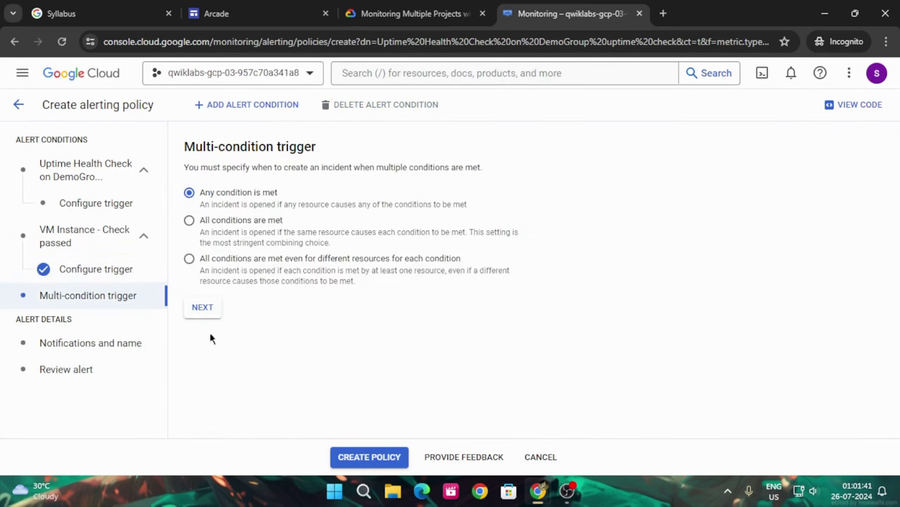
# Step: Turn off the policy's notification channel and name it Uptime Check Policy, copying the name from the lab instructions
pyautogui.click(202, 308)
pyautogui.click(199, 194)
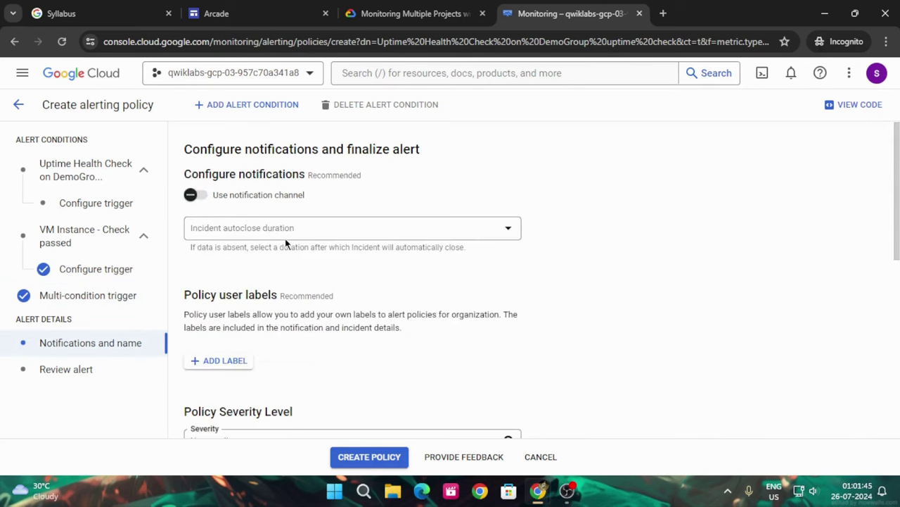
pyautogui.scroll(-6, 306, 268)
pyautogui.click(380, 13)
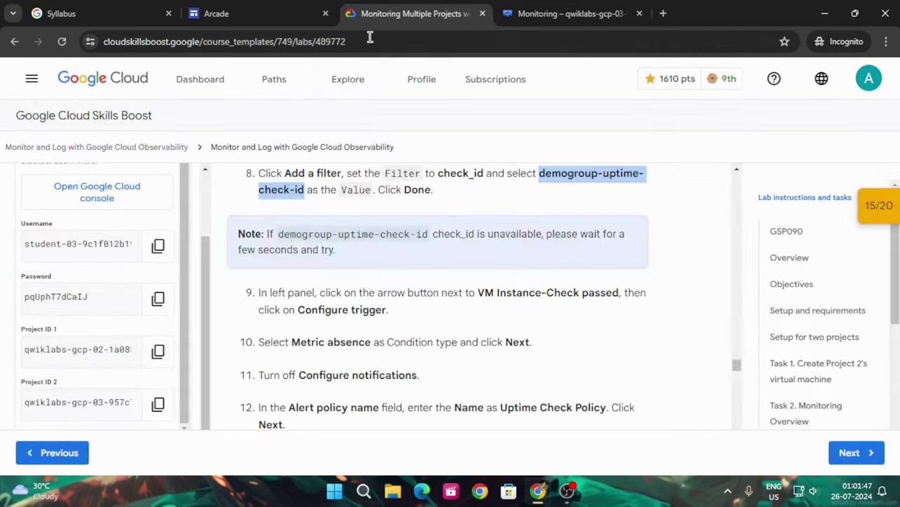
pyautogui.scroll(-3, 418, 285)
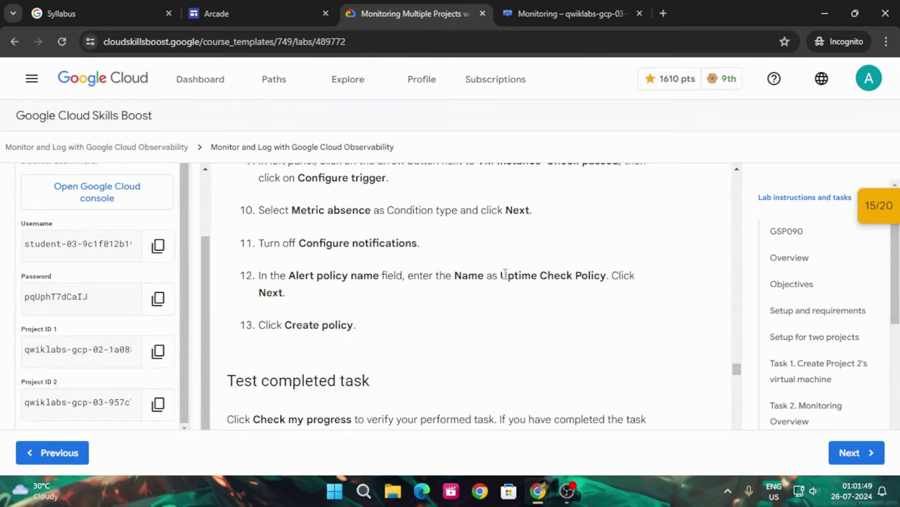
pyautogui.moveTo(504, 275); pyautogui.dragTo(605, 275)
pyautogui.hotkey('ctrl', 'c')
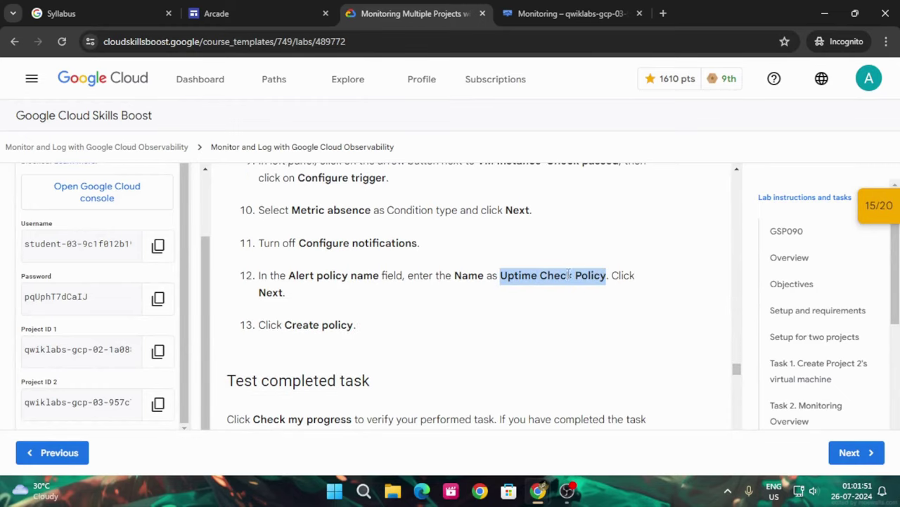
pyautogui.click(563, 13)
pyautogui.click(248, 371)
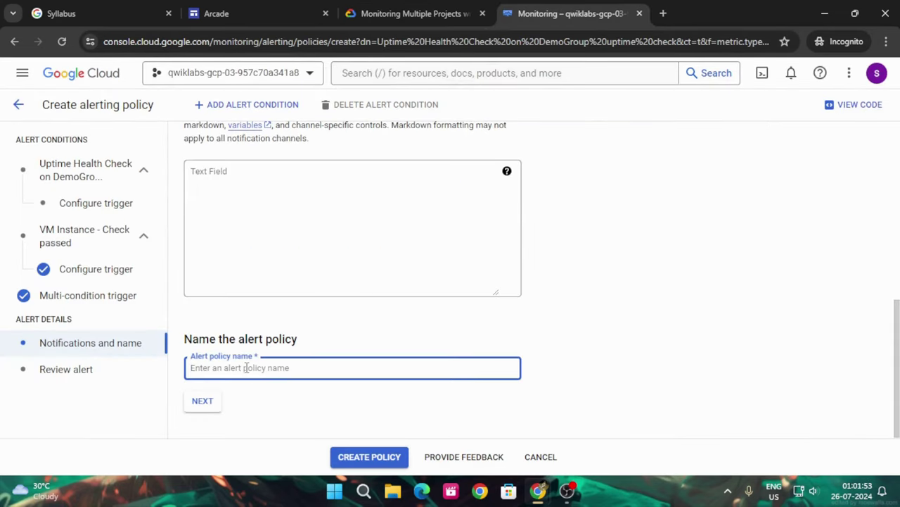
pyautogui.hotkey('ctrl', 'v')
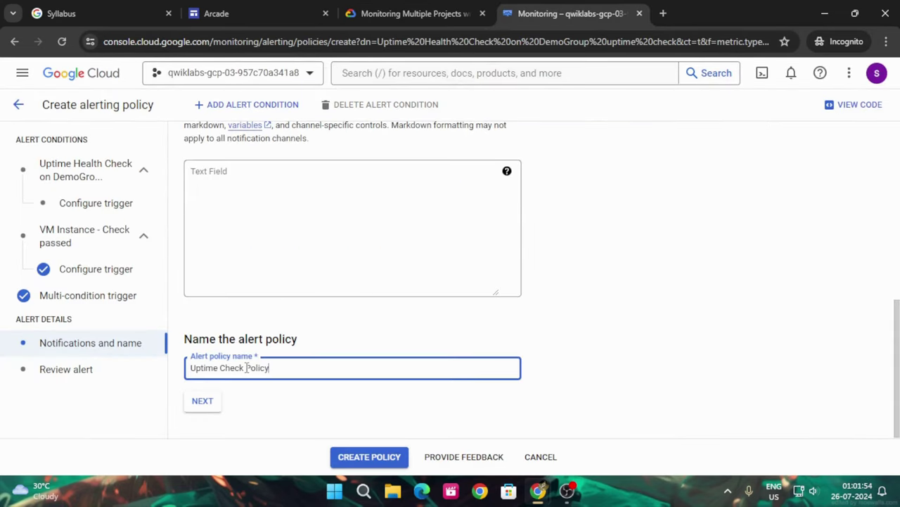
pyautogui.click(204, 408)
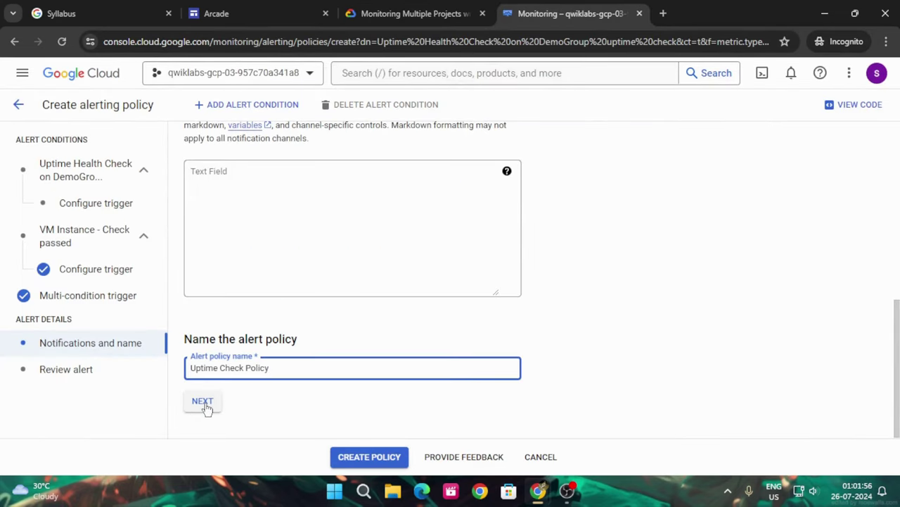
# Step: Delete the Uptime Health Check on DemoGroup condition and create the alerting policy
pyautogui.click(369, 457)
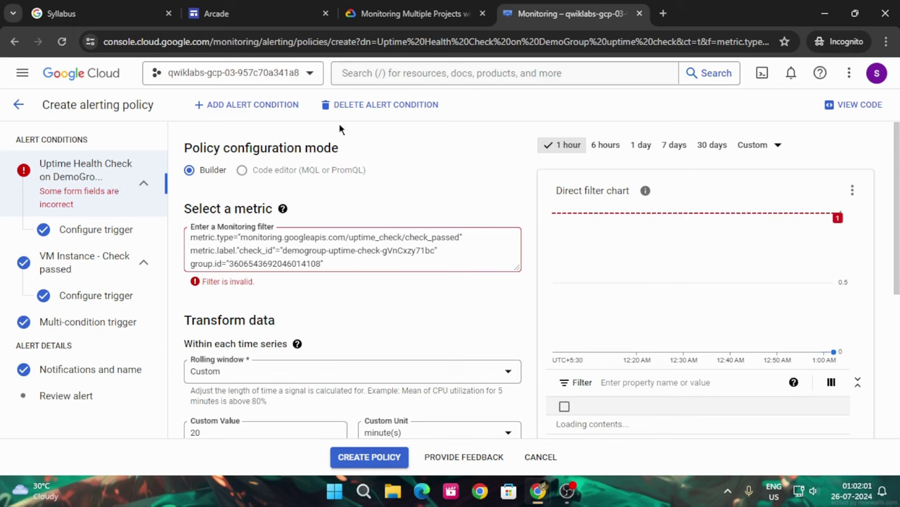
pyautogui.click(384, 107)
pyautogui.click(373, 457)
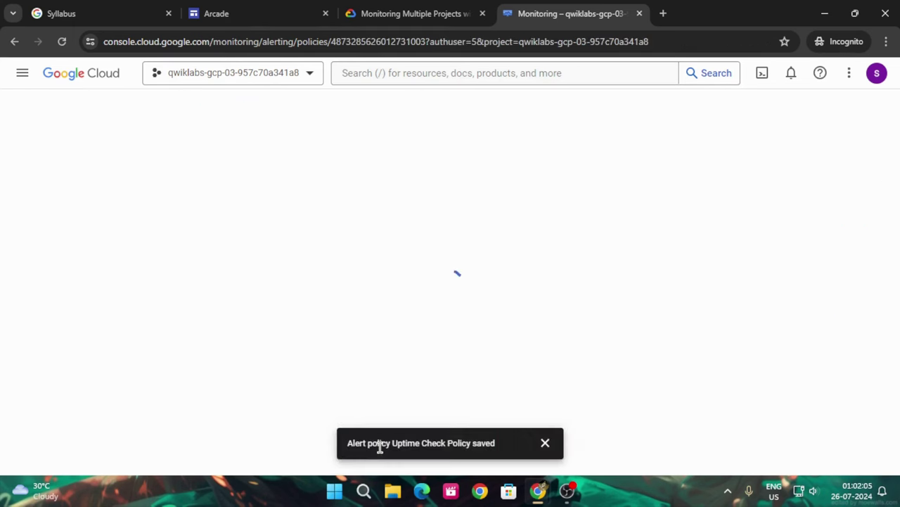
# Step: Return to the lab page and check the progress of the Alerting Policy for the group task, including in the score overview
pyautogui.click(392, 6)
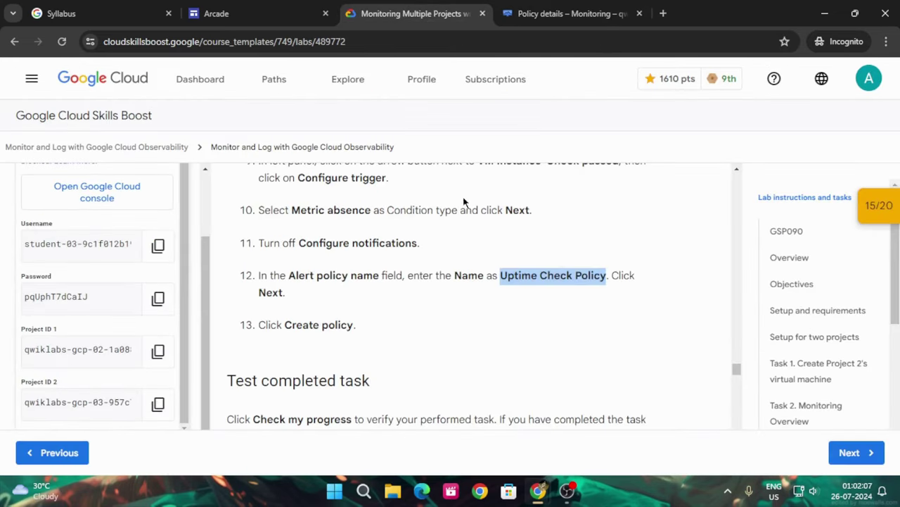
pyautogui.scroll(-3, 436, 303)
pyautogui.click(380, 311)
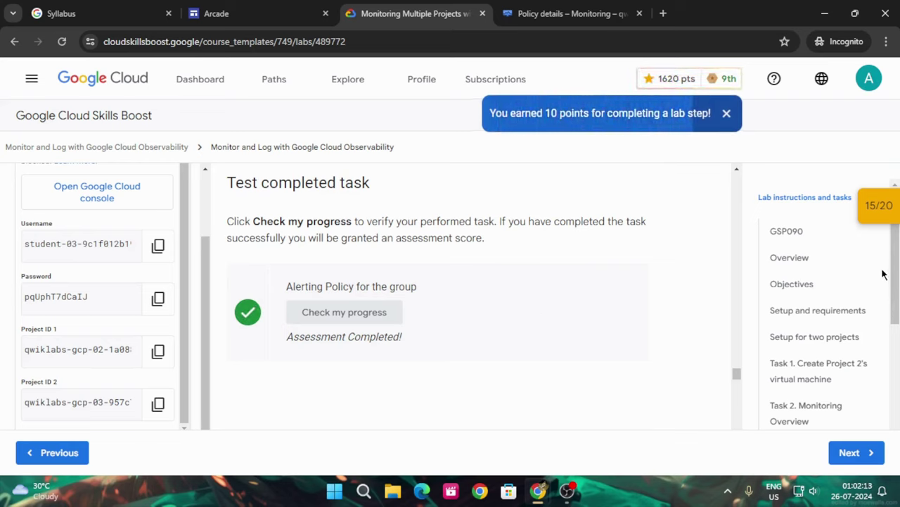
pyautogui.click(879, 211)
pyautogui.scroll(-1, 741, 306)
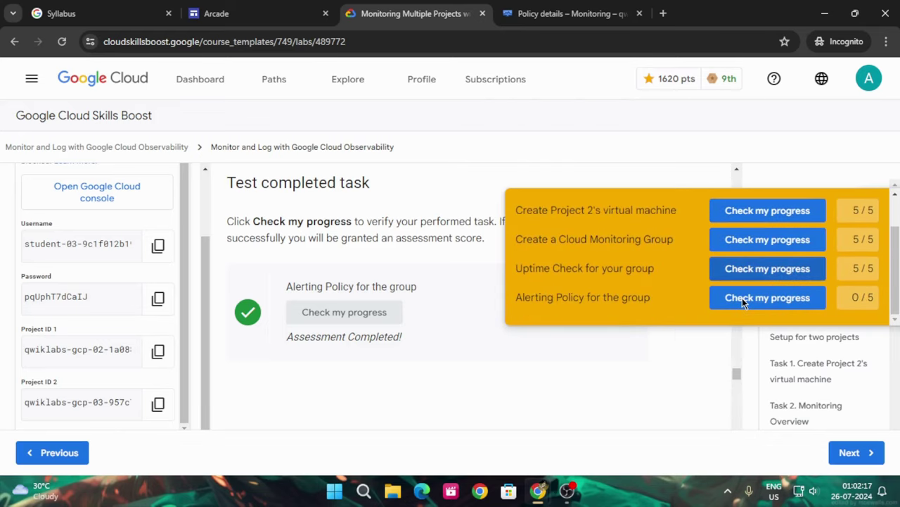
pyautogui.click(744, 297)
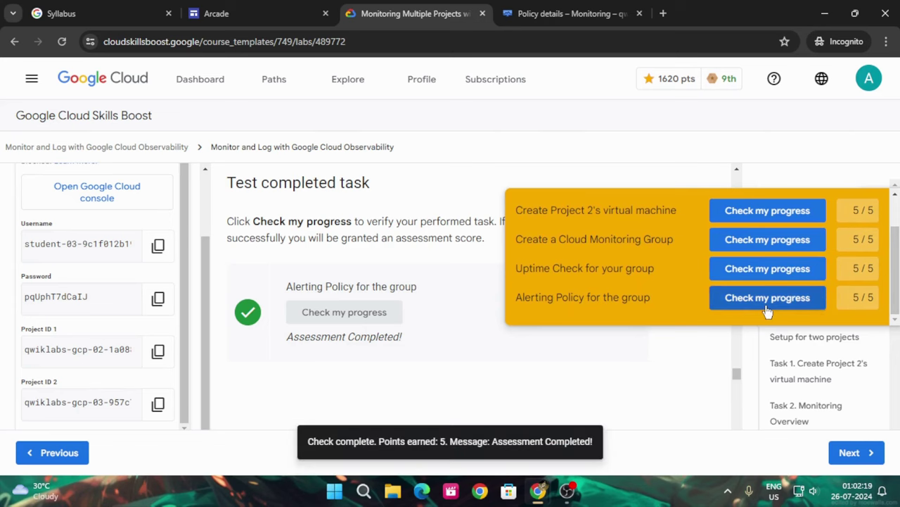
pyautogui.scroll(1, 832, 259)
pyautogui.click(862, 215)
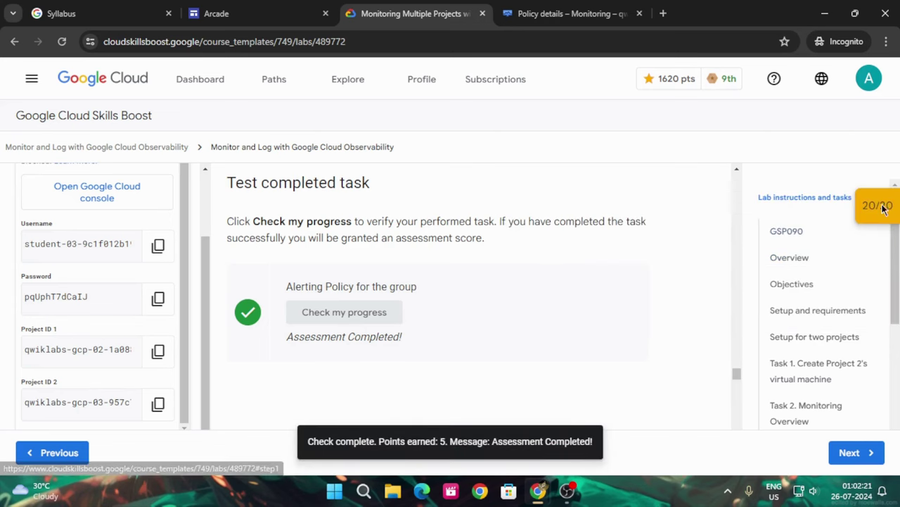
# Step: End the lab, confirm ending it, and give it a four-star satisfaction rating
pyautogui.scroll(3, 529, 291)
pyautogui.scroll(3, 103, 280)
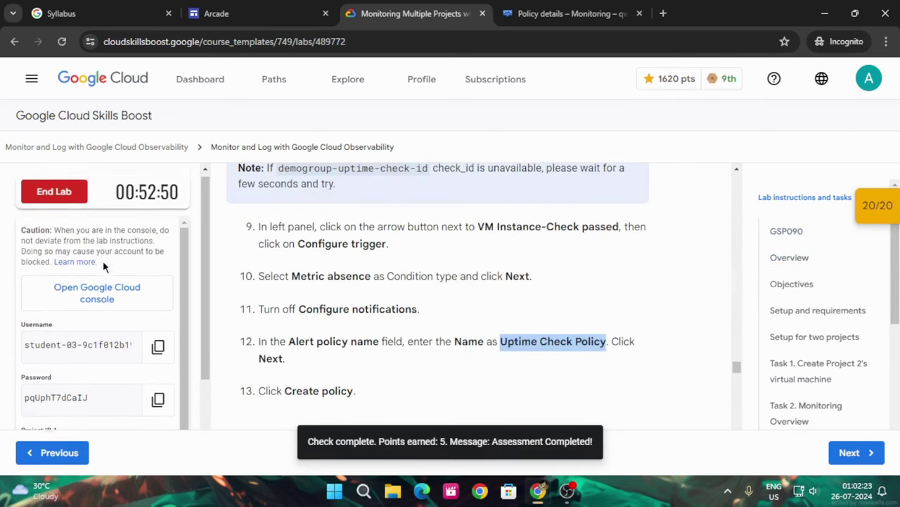
pyautogui.click(71, 198)
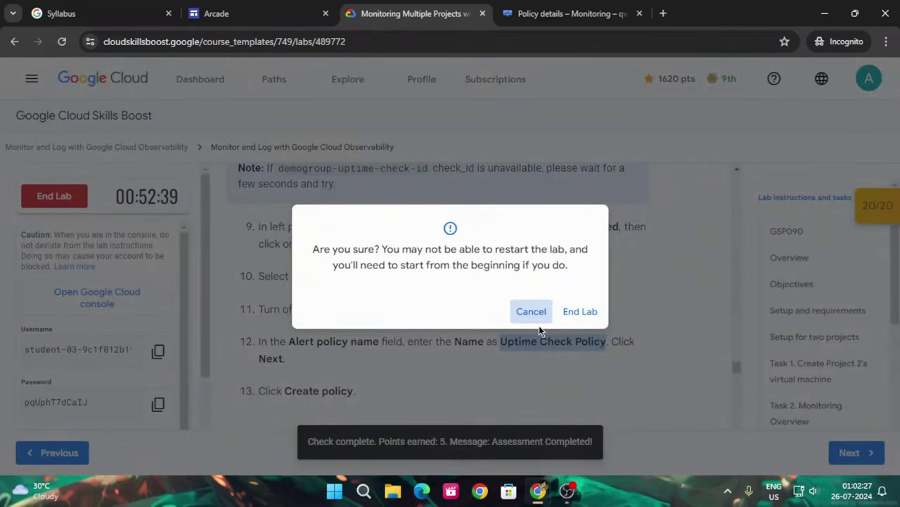
pyautogui.click(579, 312)
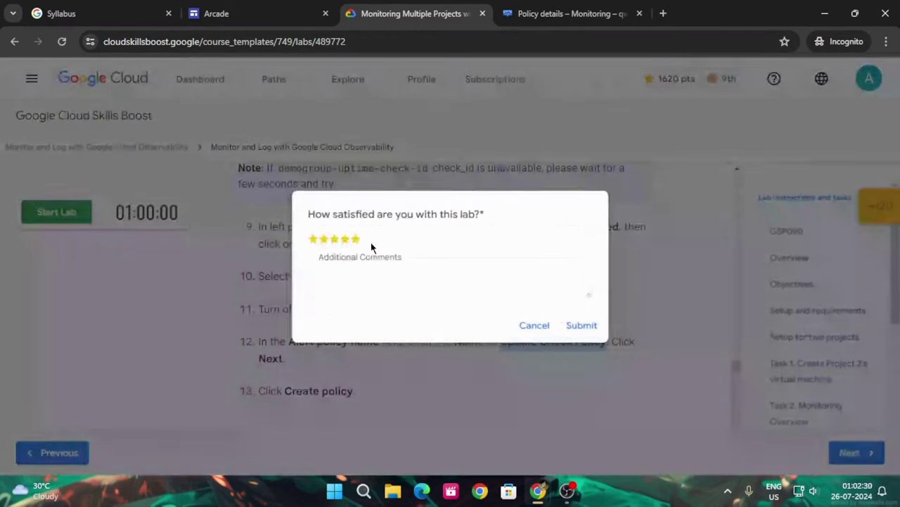
pyautogui.click(345, 240)
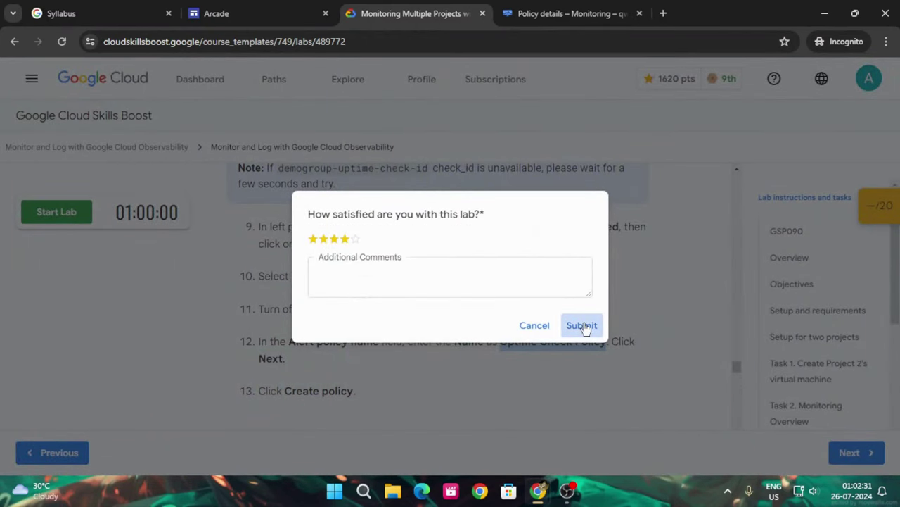